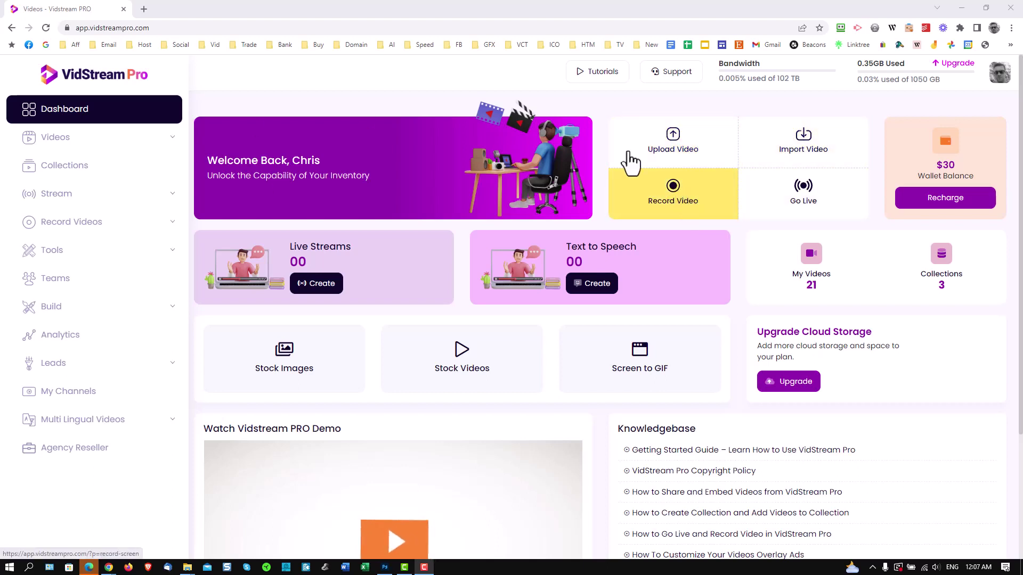
Step: Go to Videos > My Videos to list all 21 uploaded videos
click(75, 143)
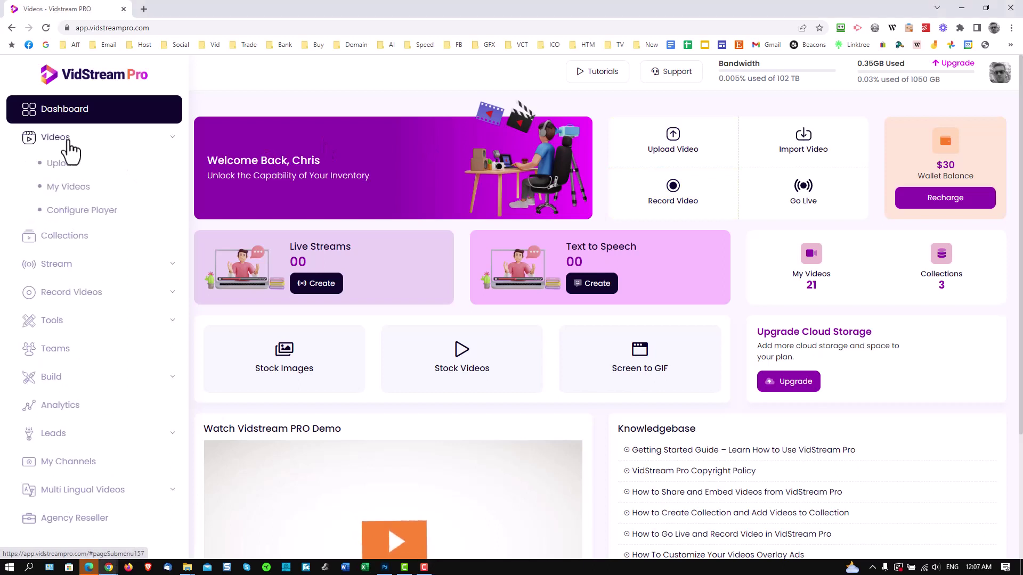
click(70, 188)
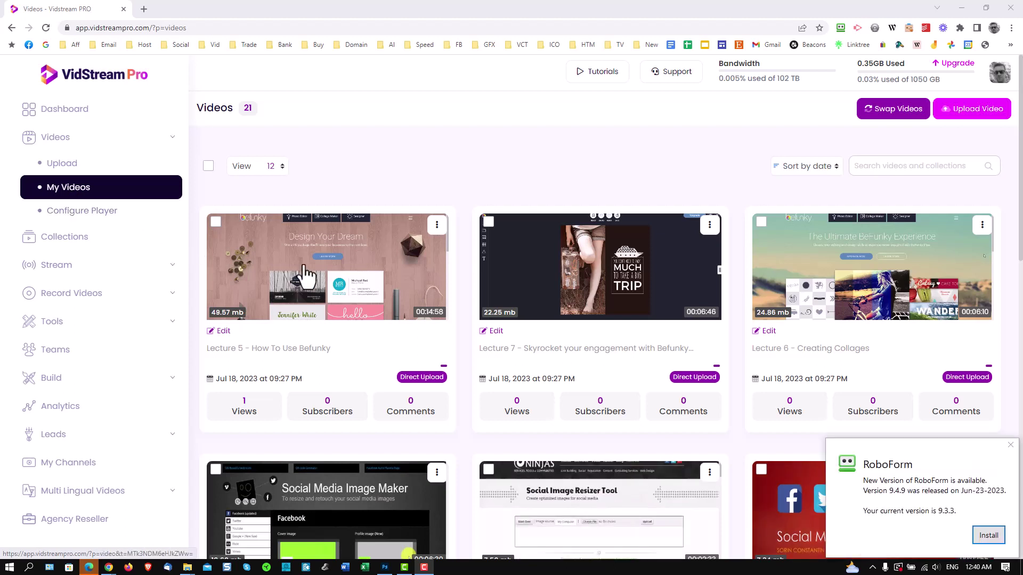
Step: Open the 'Lecture 5 - How To Use Befunky' video page and view its Share & Embed options
click(306, 274)
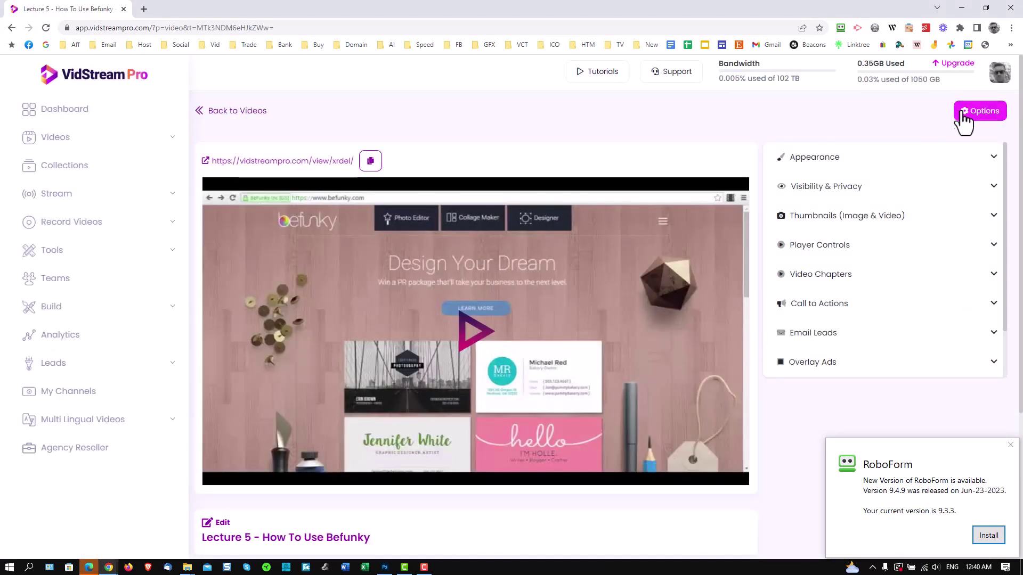
click(962, 114)
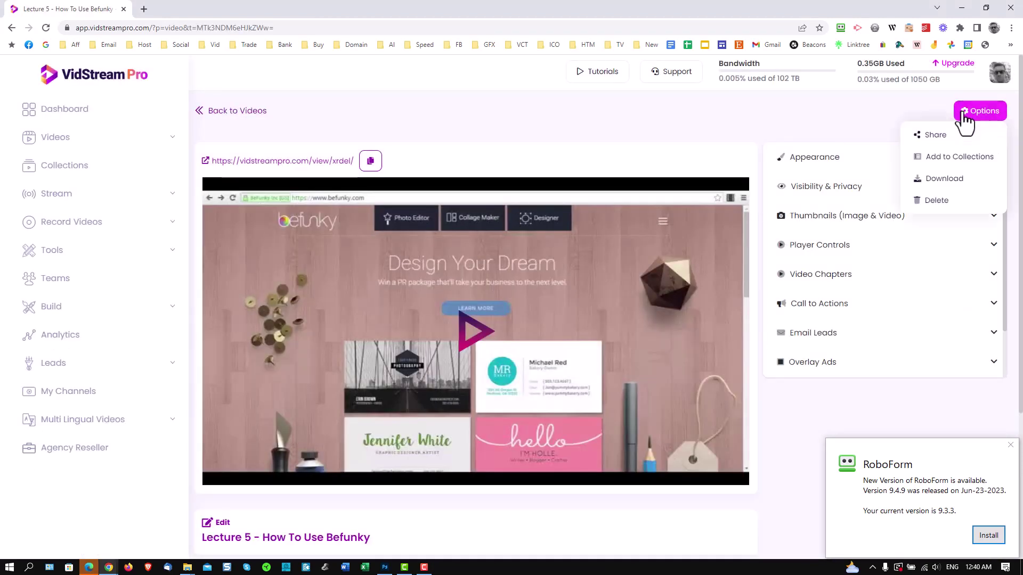
click(935, 135)
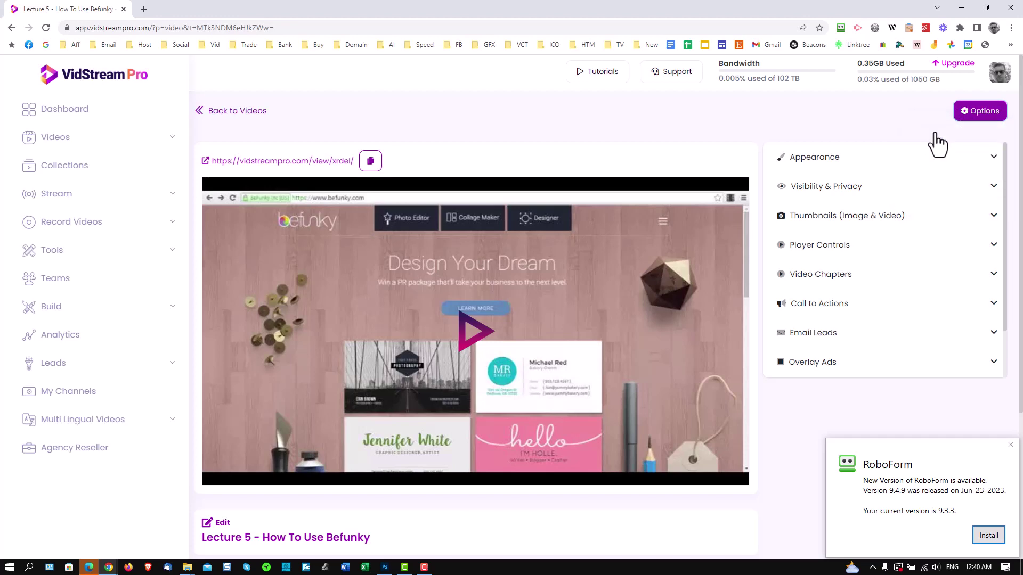
click(681, 102)
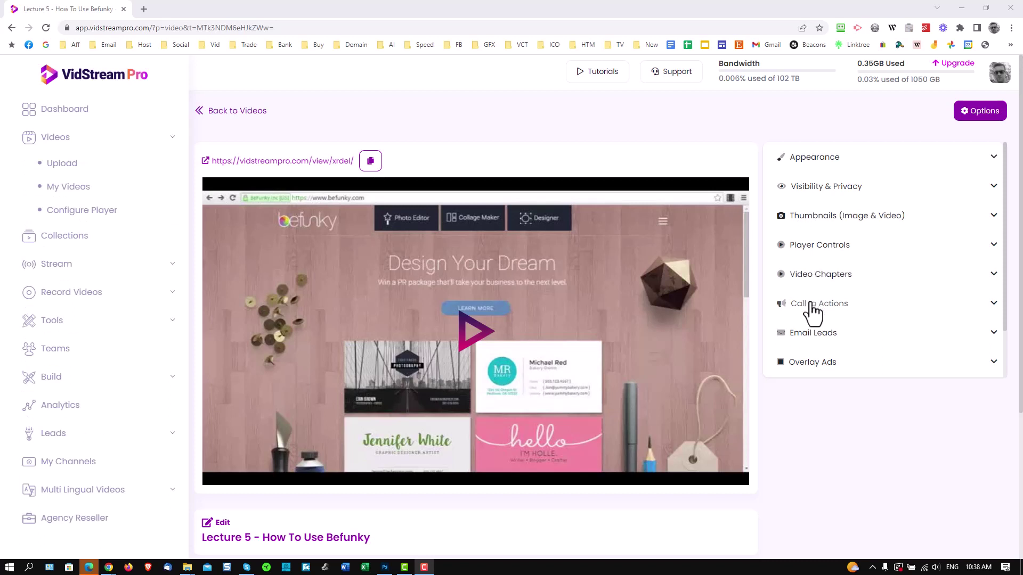
Step: Expand Call to Actions and set the CTA type to Text
click(810, 303)
scroll(807, 309, down, 1)
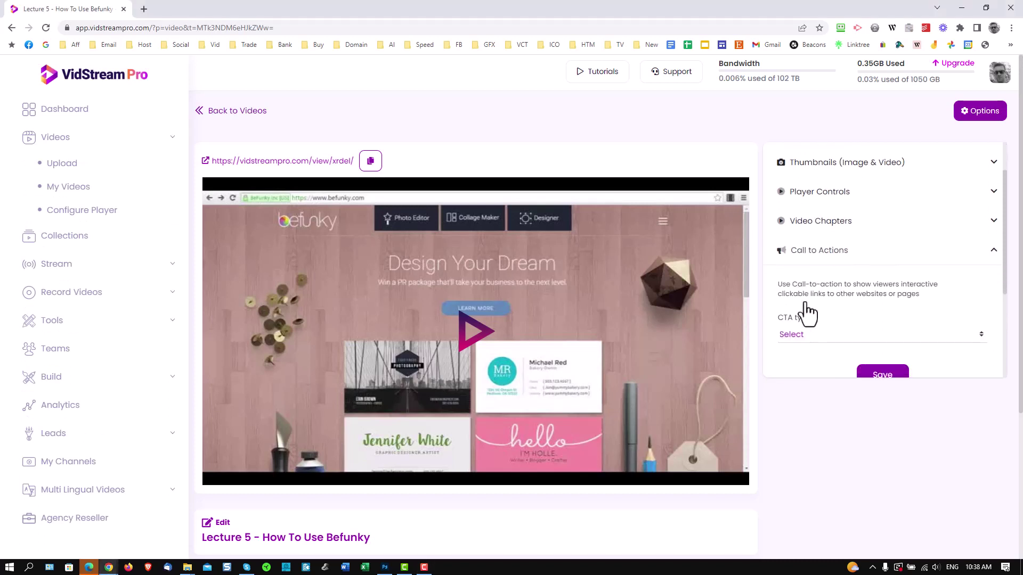
scroll(828, 299, down, 1)
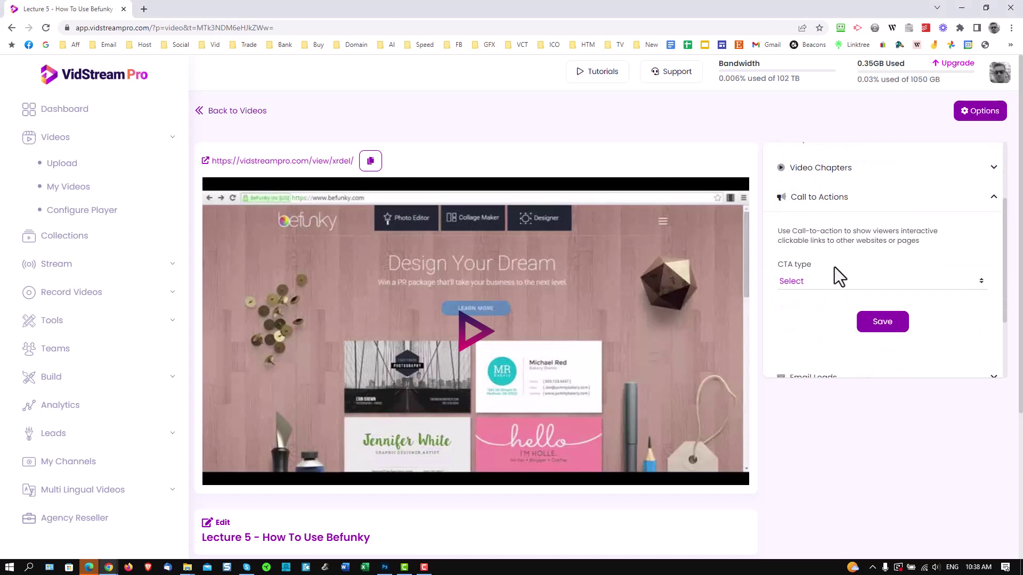
click(795, 285)
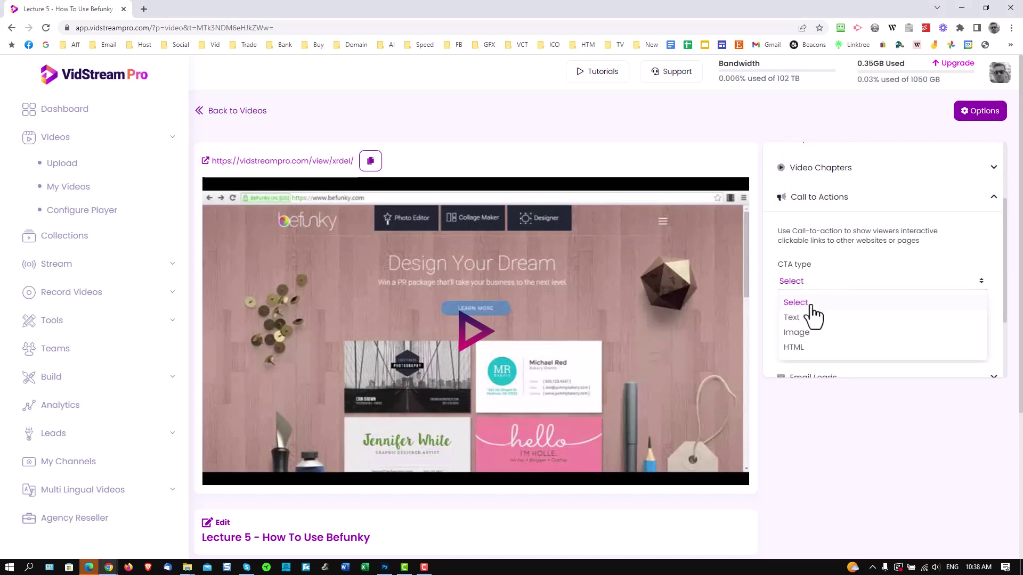
click(800, 318)
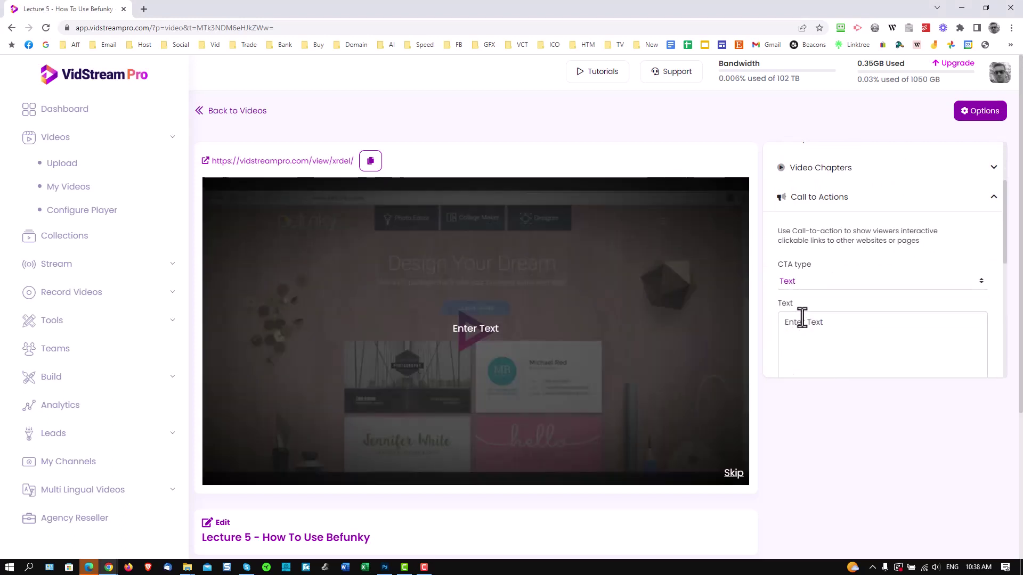
click(802, 318)
scroll(817, 309, down, 2)
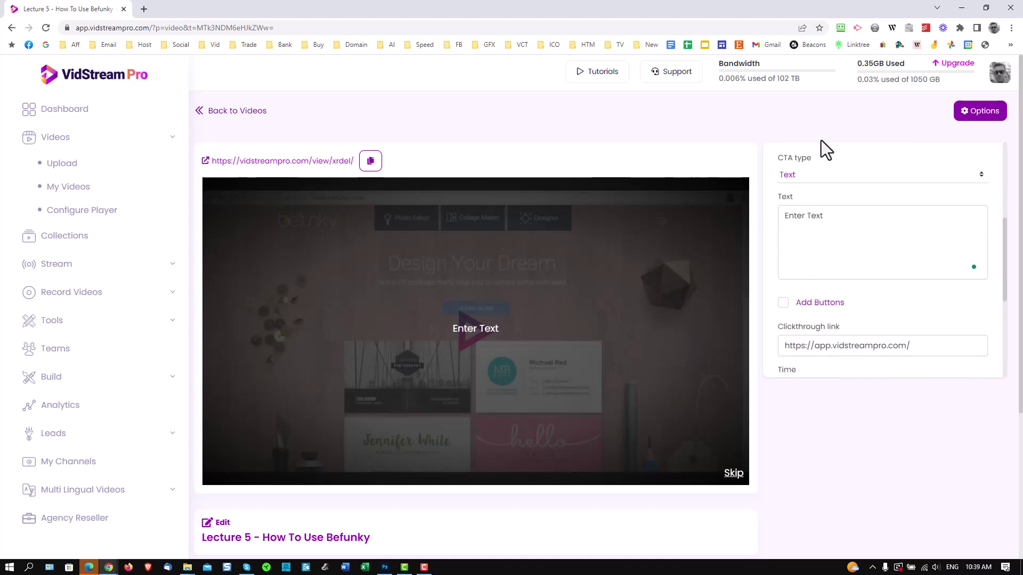
Step: Try the Image and HTML CTA types, then switch back to Text
click(789, 186)
click(793, 227)
click(796, 176)
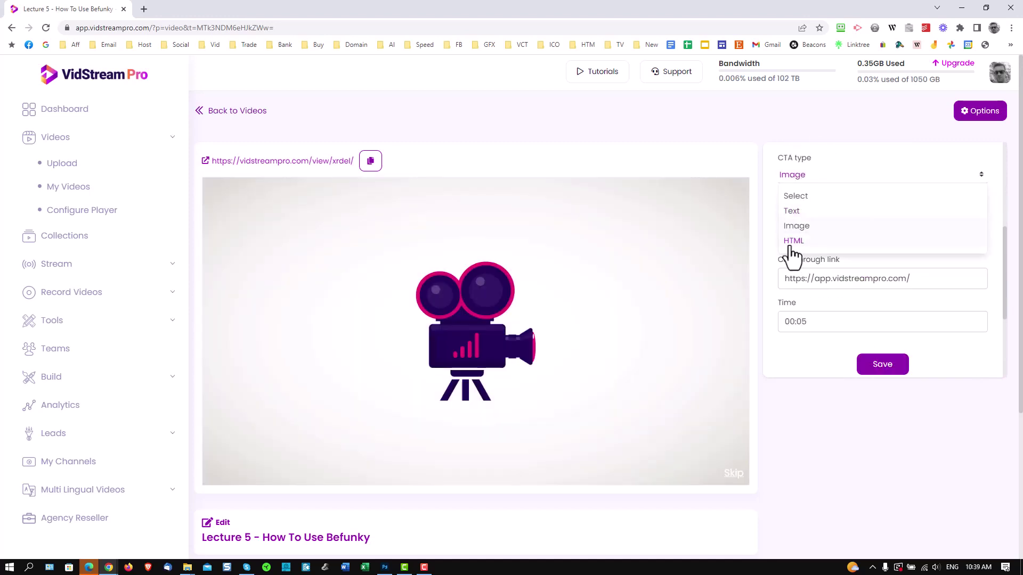
click(793, 241)
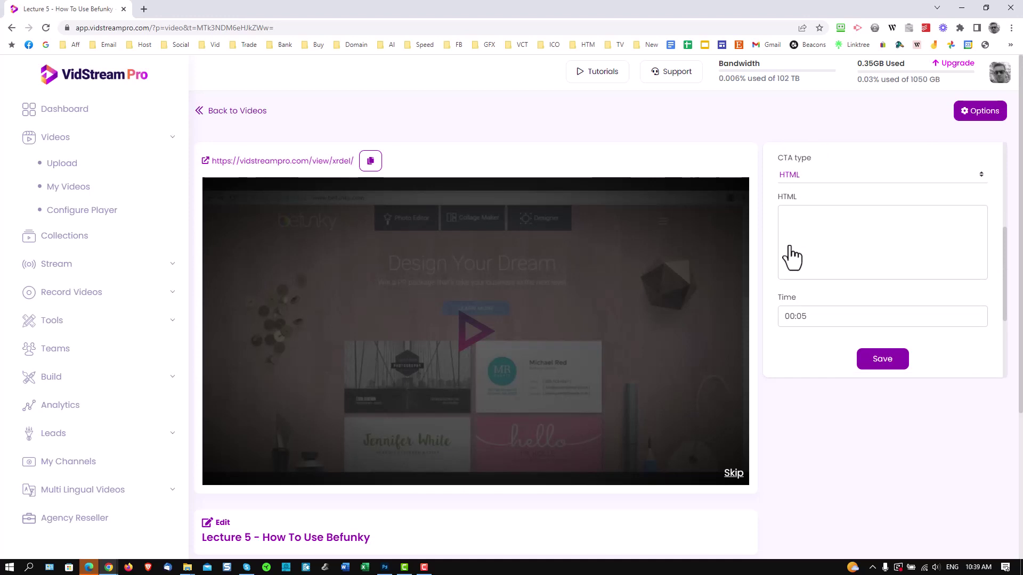
scroll(788, 240, up, 2)
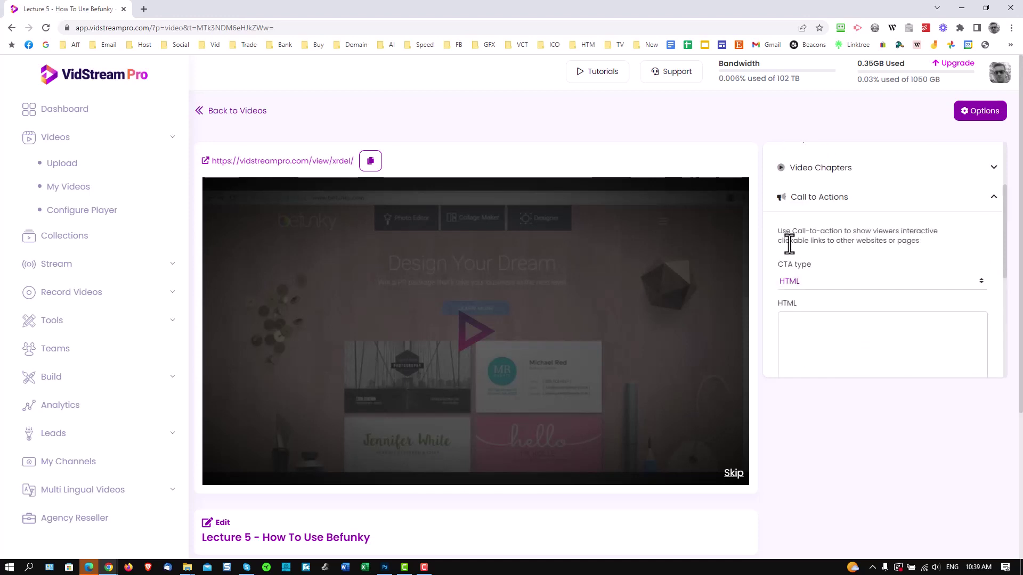
click(795, 283)
click(806, 317)
Step: Enable Add Buttons so the text CTA previews 'Enter Text' and Button 1
scroll(807, 320, down, 2)
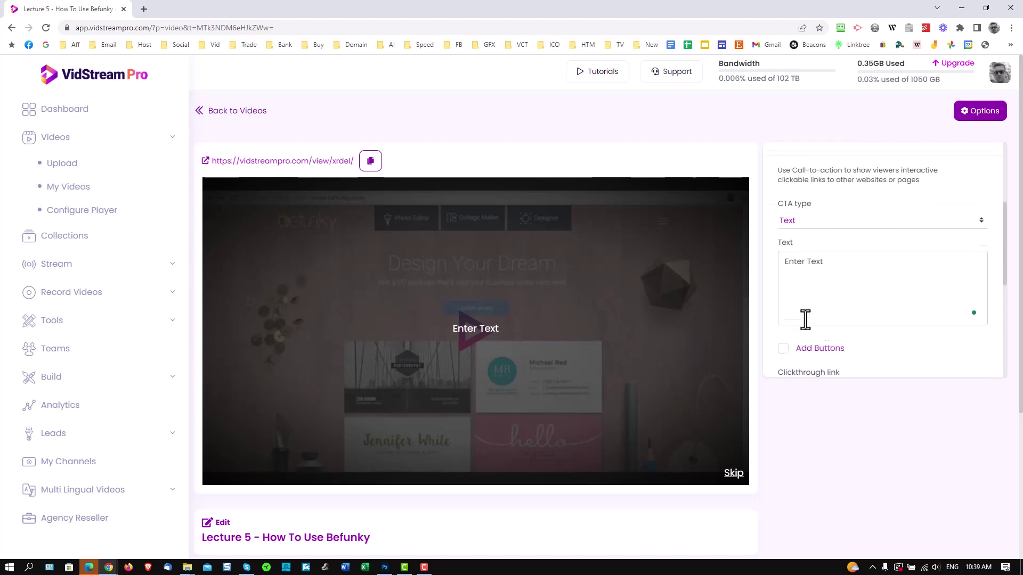
click(783, 304)
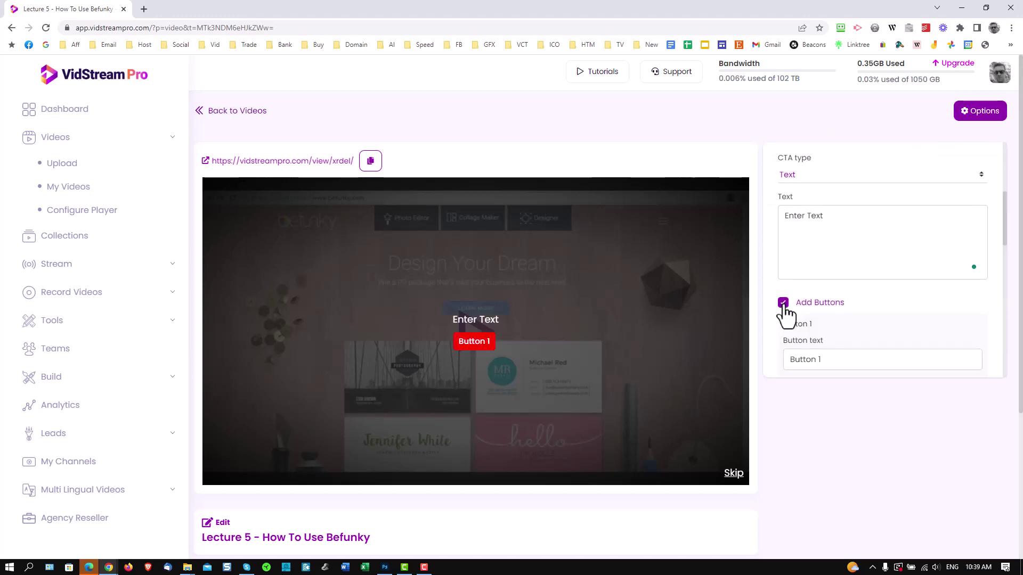
scroll(799, 299, down, 5)
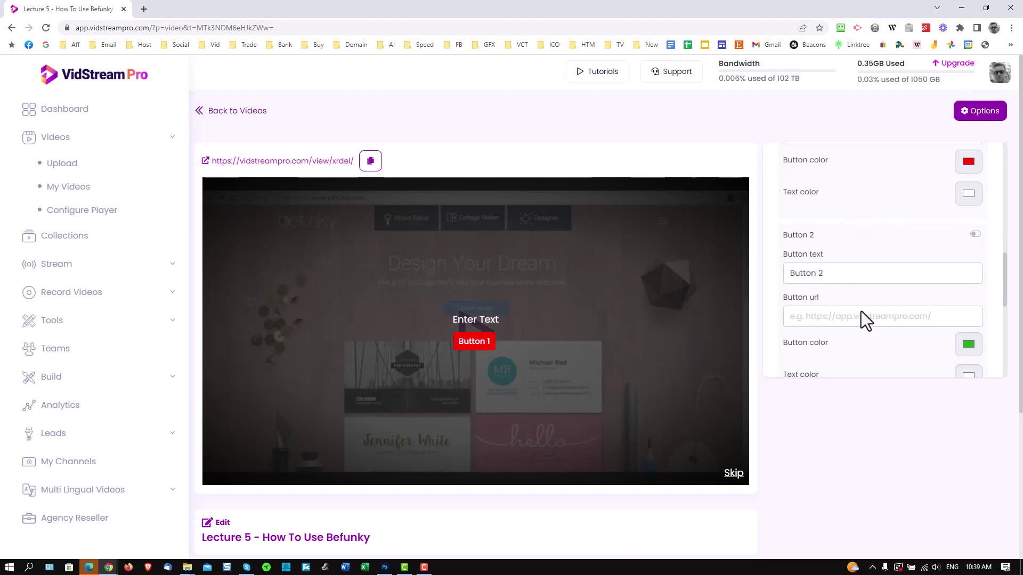
scroll(858, 311, down, 2)
scroll(836, 308, down, 1)
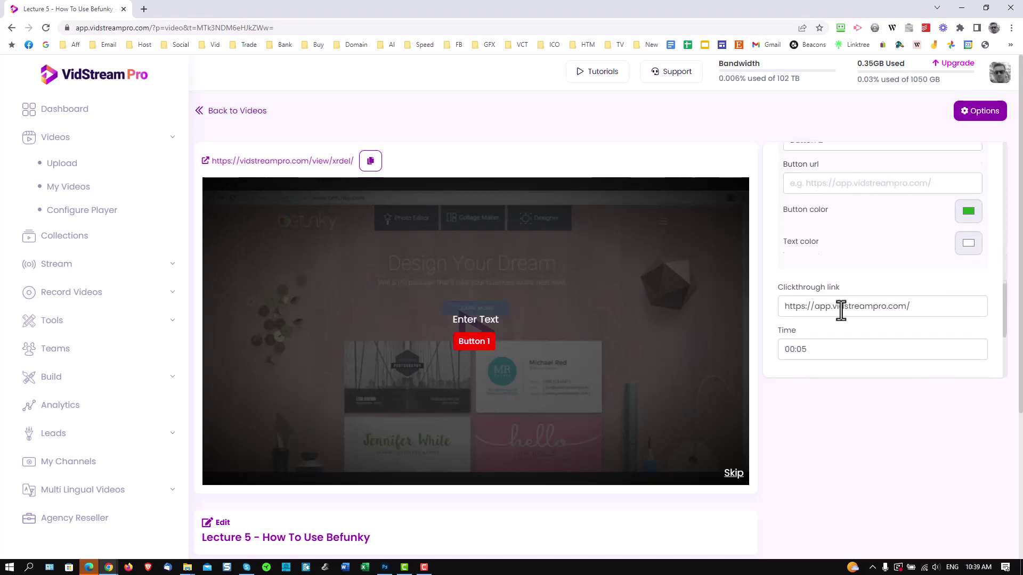
scroll(840, 314, down, 1)
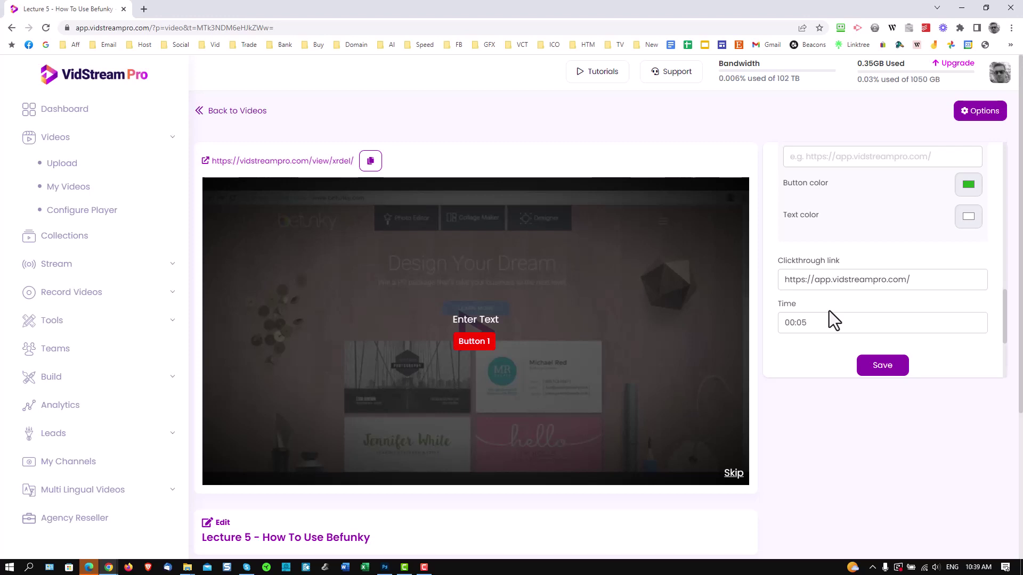
Step: Return to the 21-video library and open Lecture 5's action menu (Transcode, Share, Download)
click(241, 113)
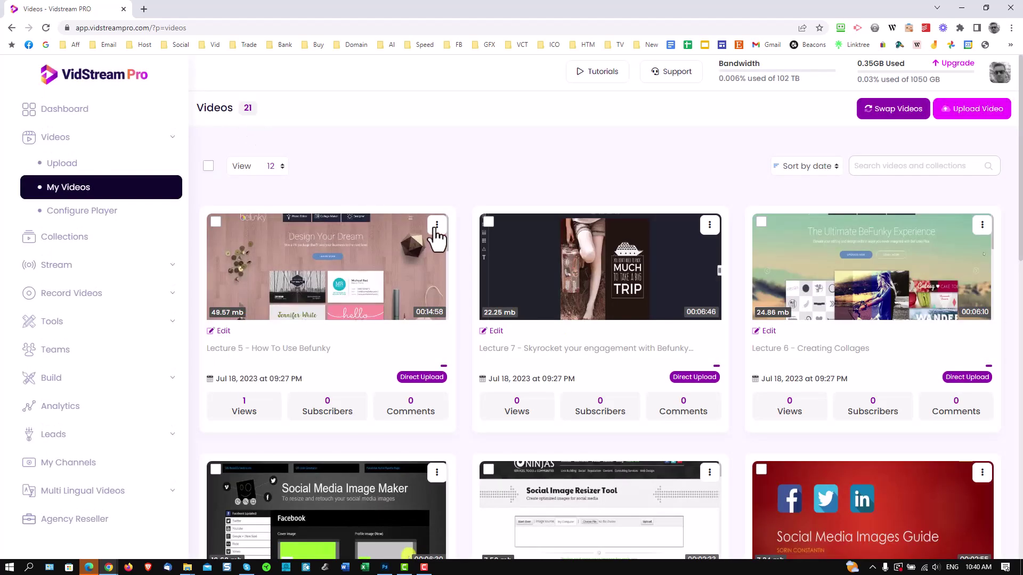
click(436, 226)
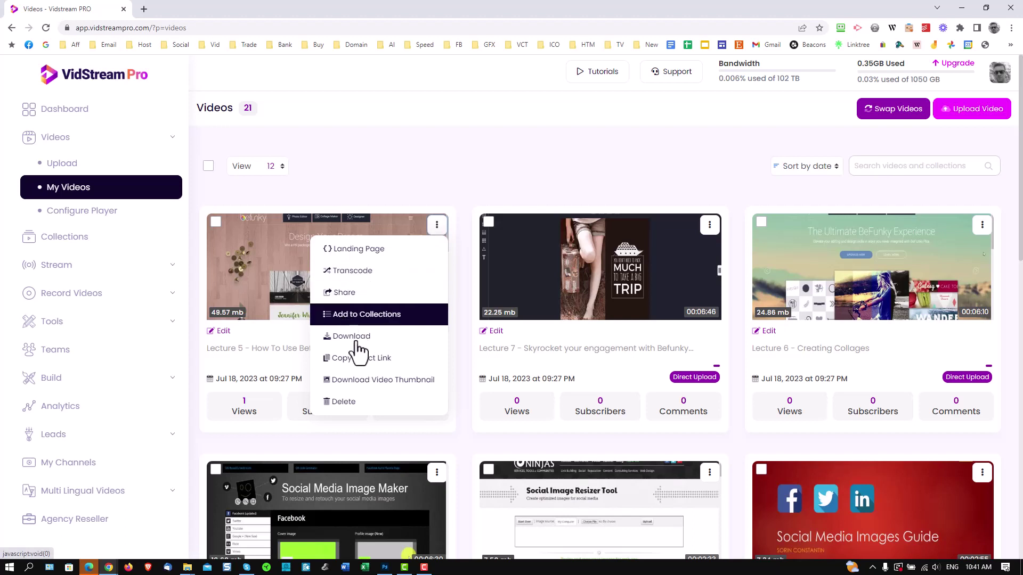
click(352, 249)
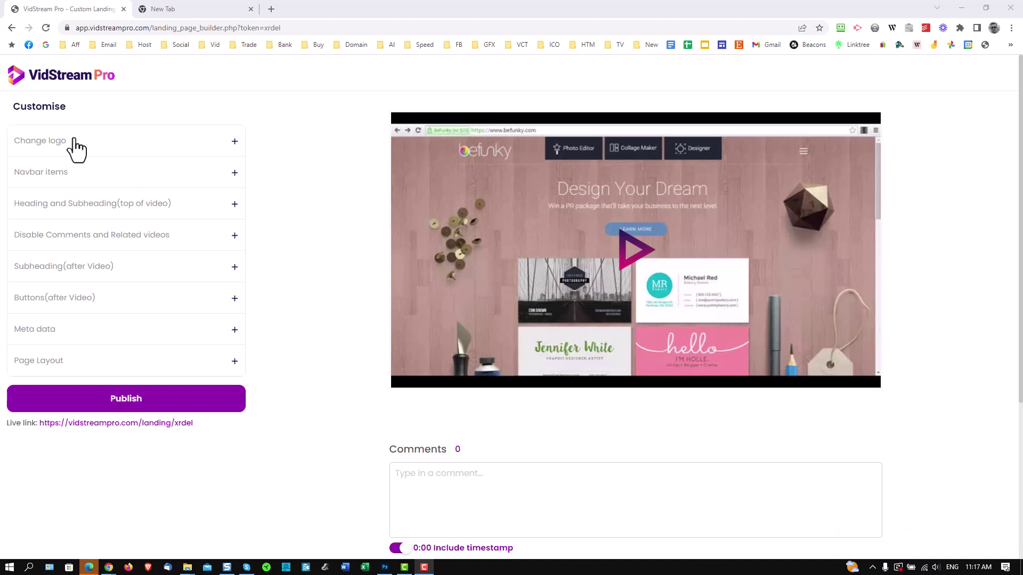
click(53, 145)
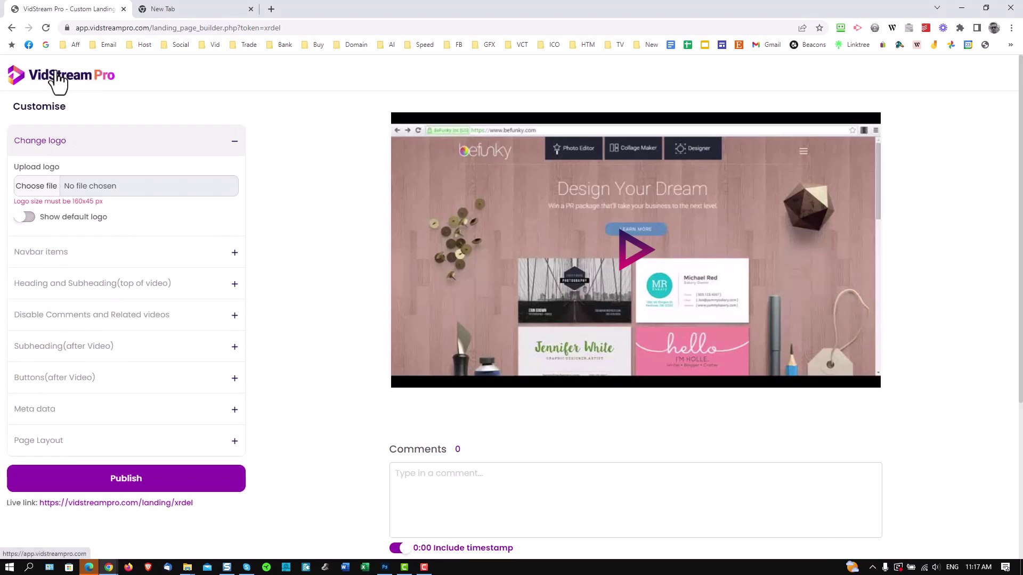
click(35, 255)
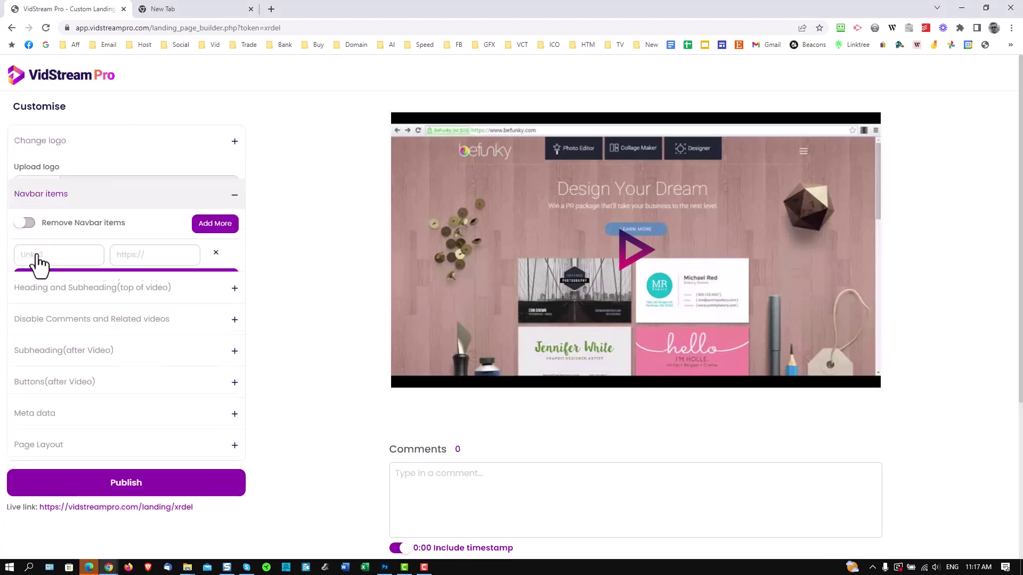
click(136, 232)
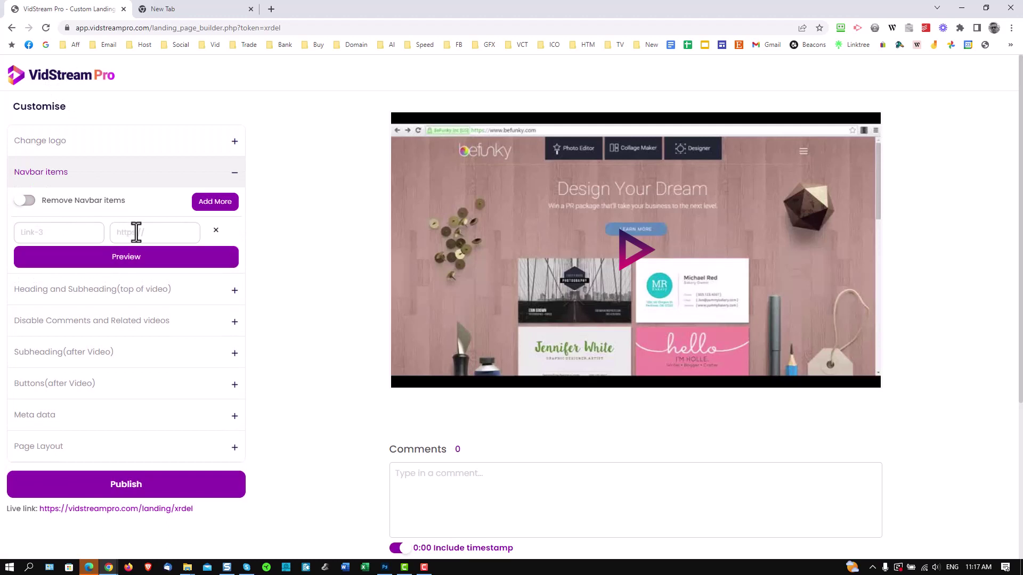
text(http://bbc.co.uk)
click(77, 233)
text(Support)
click(153, 264)
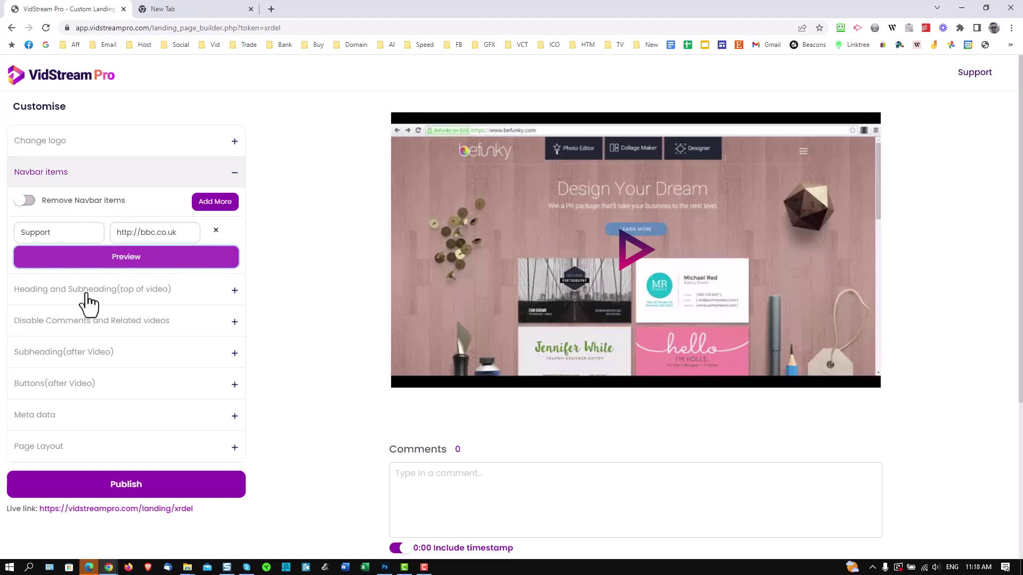
Step: Paste the landing page heading and make it 36pt bold
click(111, 291)
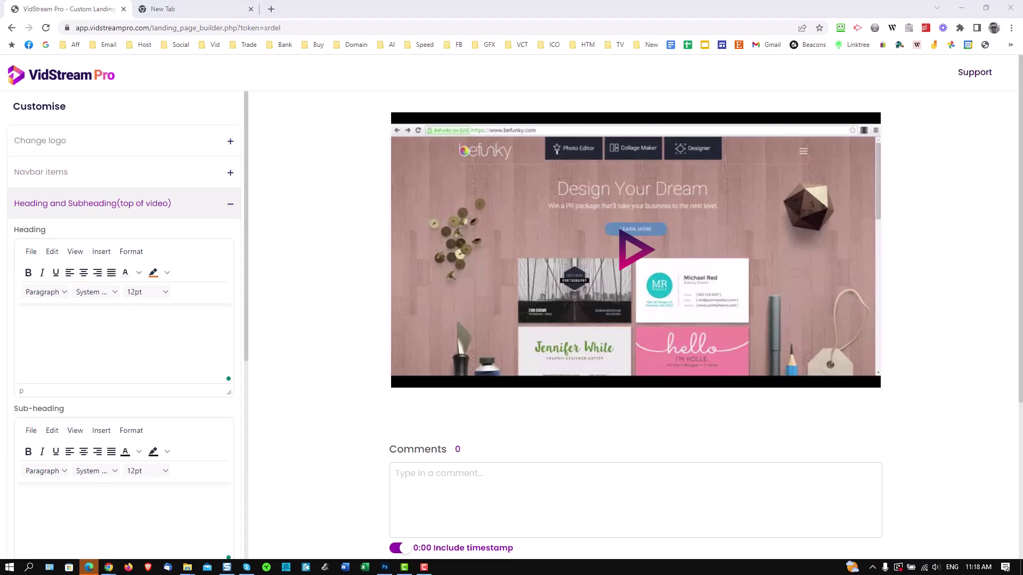
text(This is a Heading With A Nice Highlight & Reverse Text)
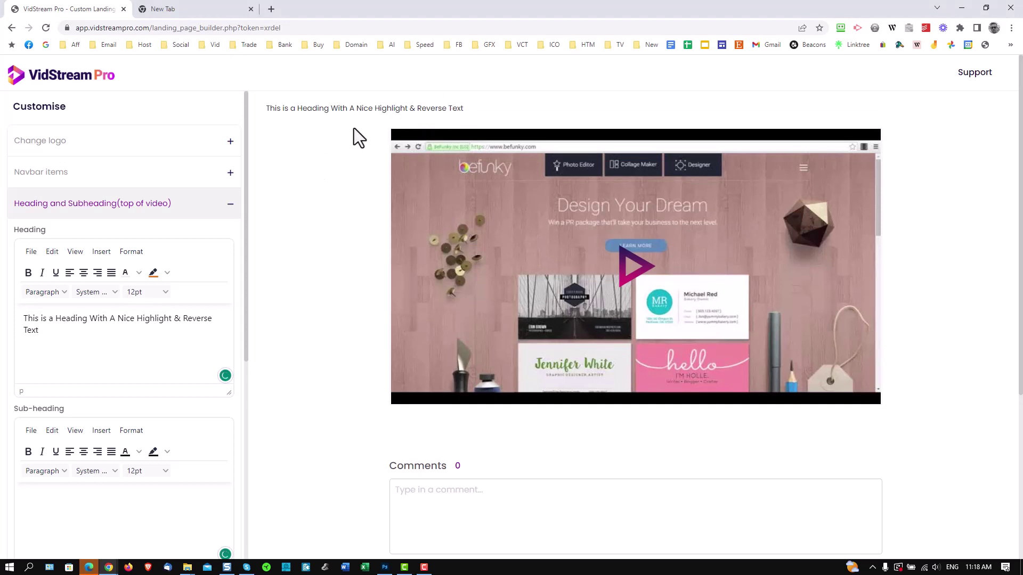
drag(49, 330, 21, 315)
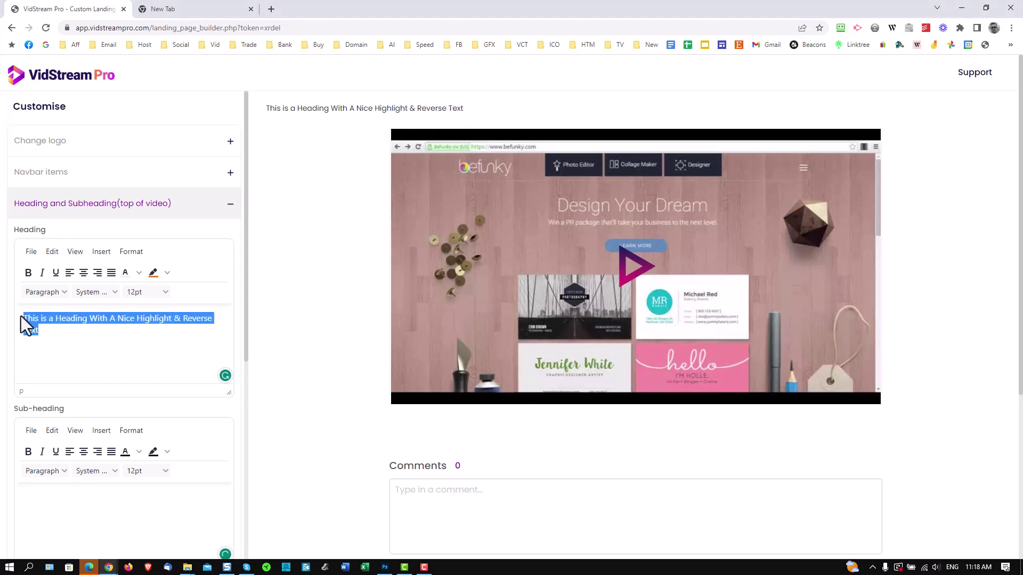
click(157, 292)
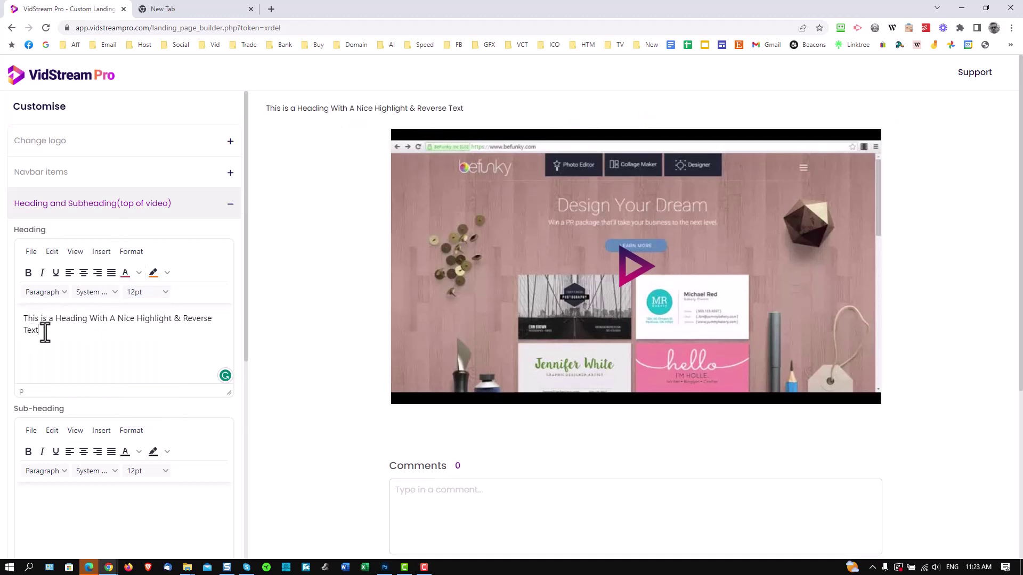
drag(44, 332, 21, 320)
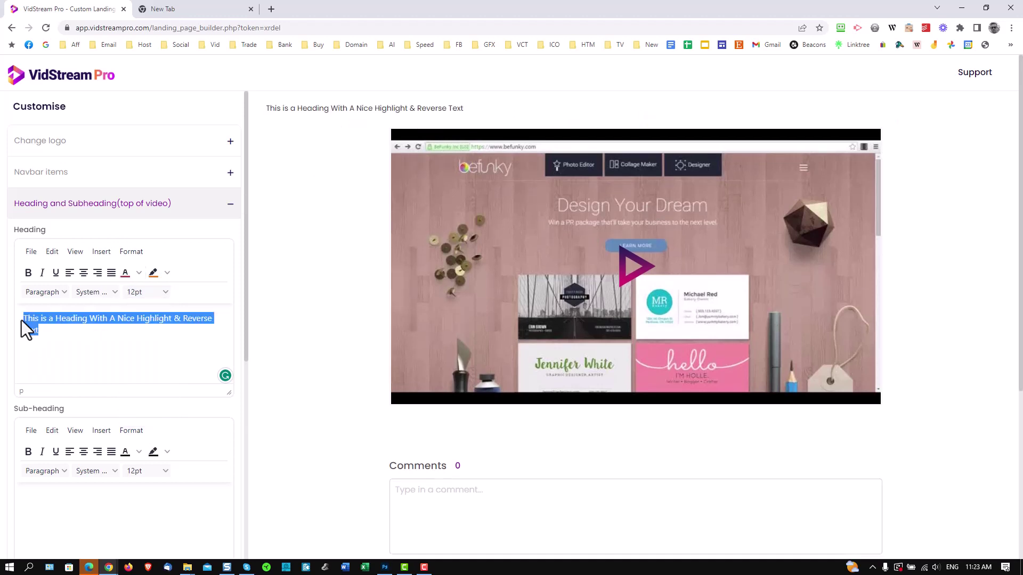
click(162, 294)
click(160, 410)
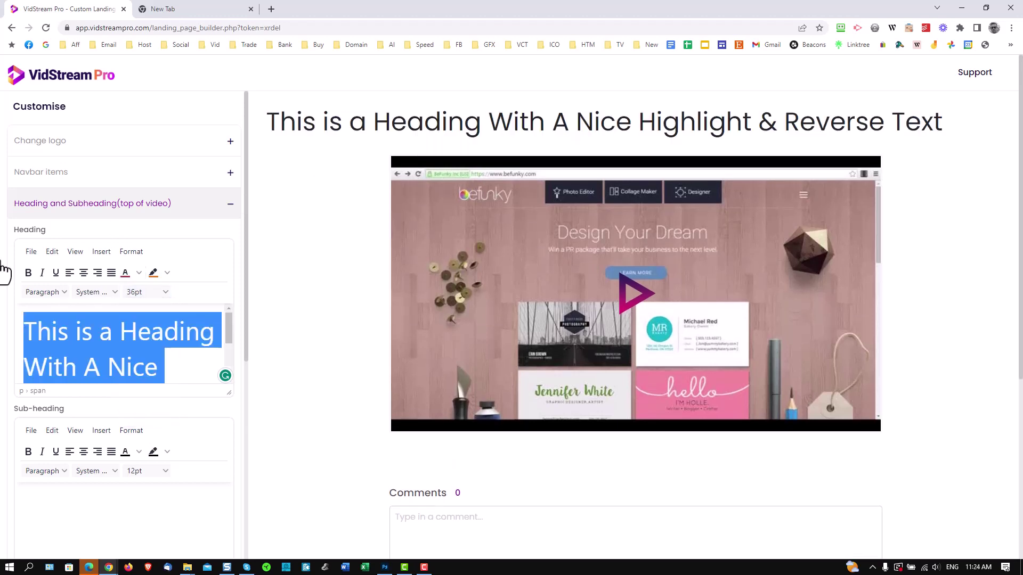
click(28, 273)
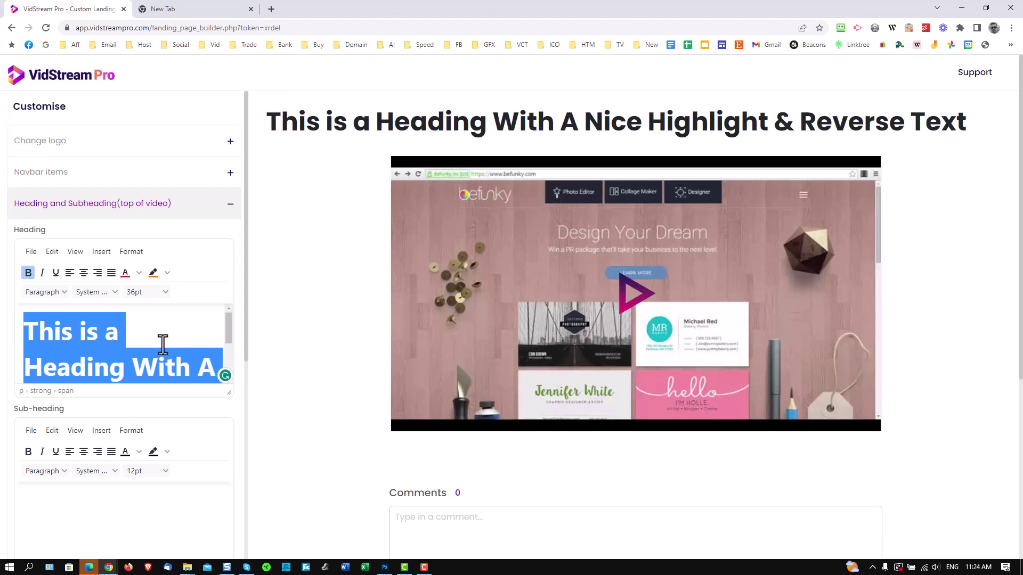
click(165, 355)
Step: Colour 'Nice Highlight' red and make 'Reverse Text' white on an orange highlight
drag(229, 326, 24, 345)
click(138, 273)
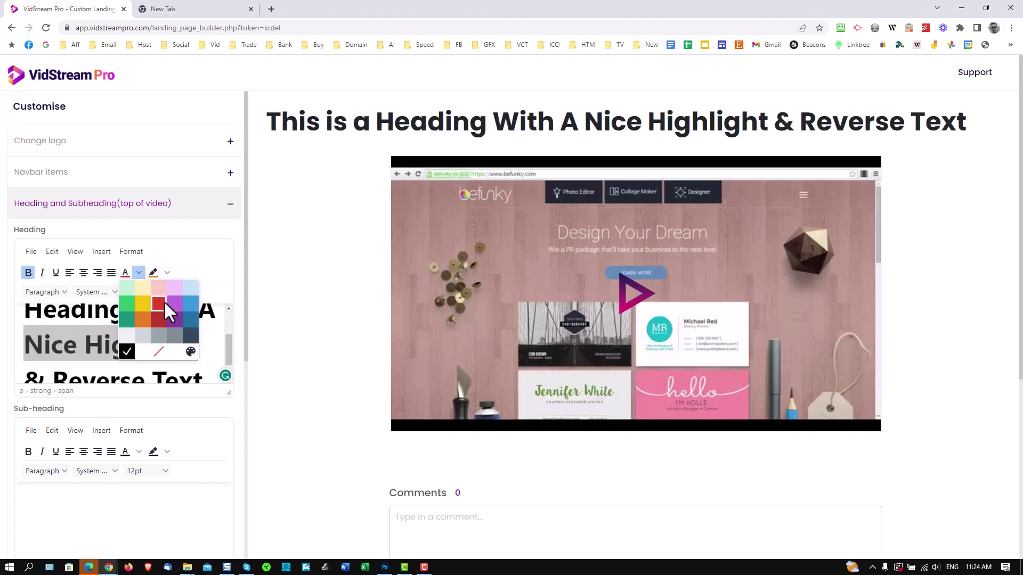
click(164, 301)
click(220, 344)
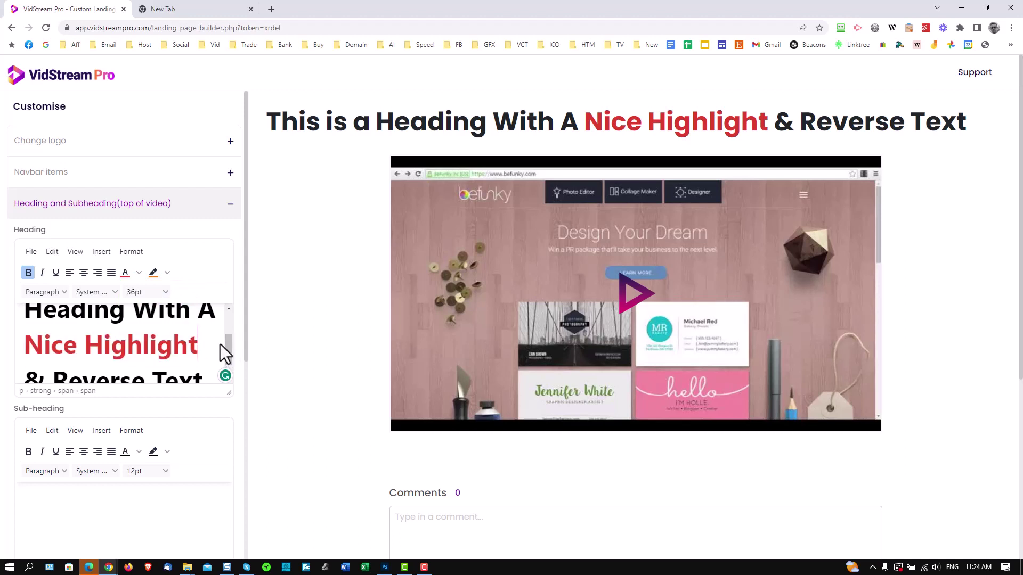
drag(230, 351, 52, 359)
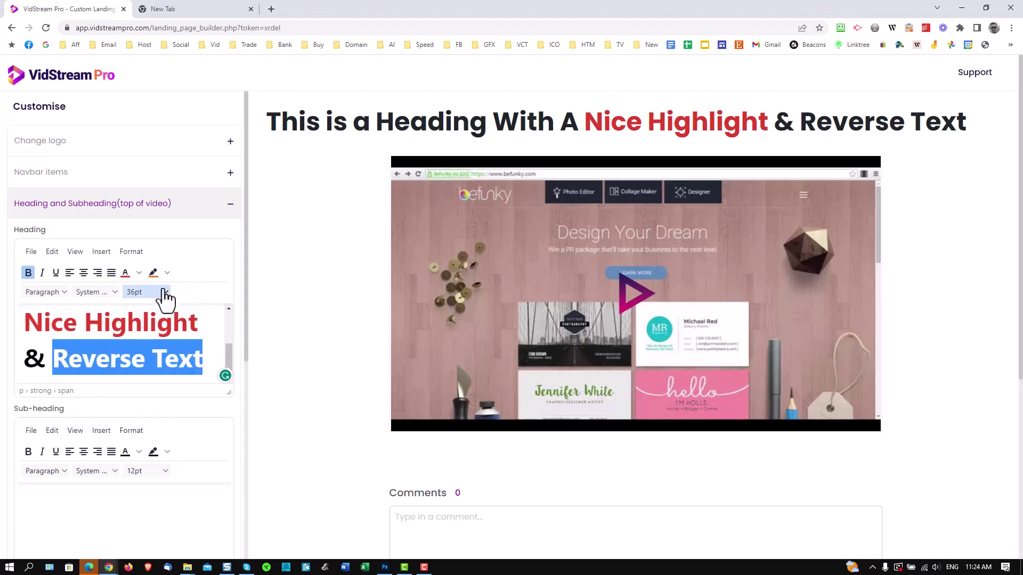
click(153, 273)
click(125, 273)
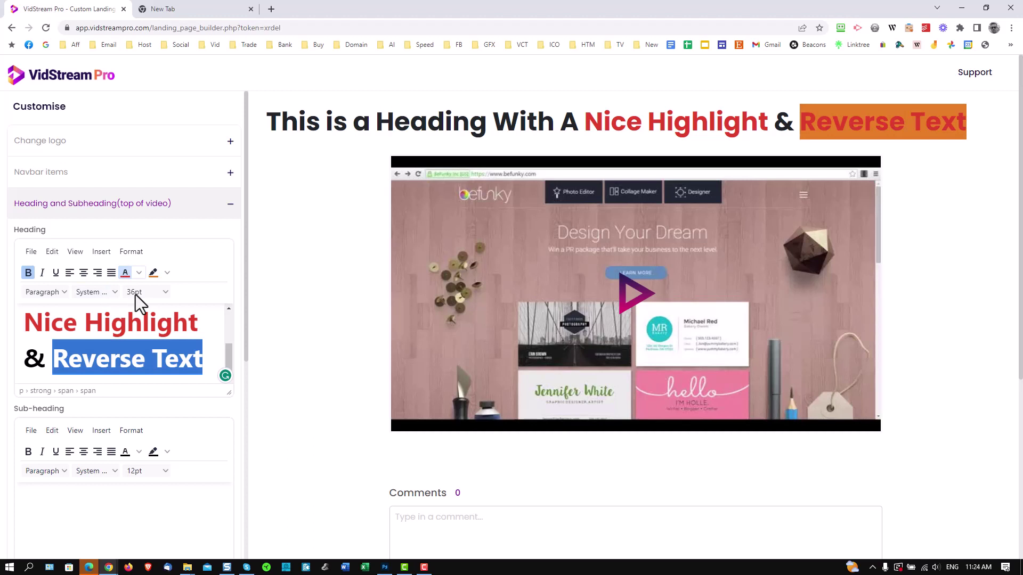
click(138, 273)
click(126, 334)
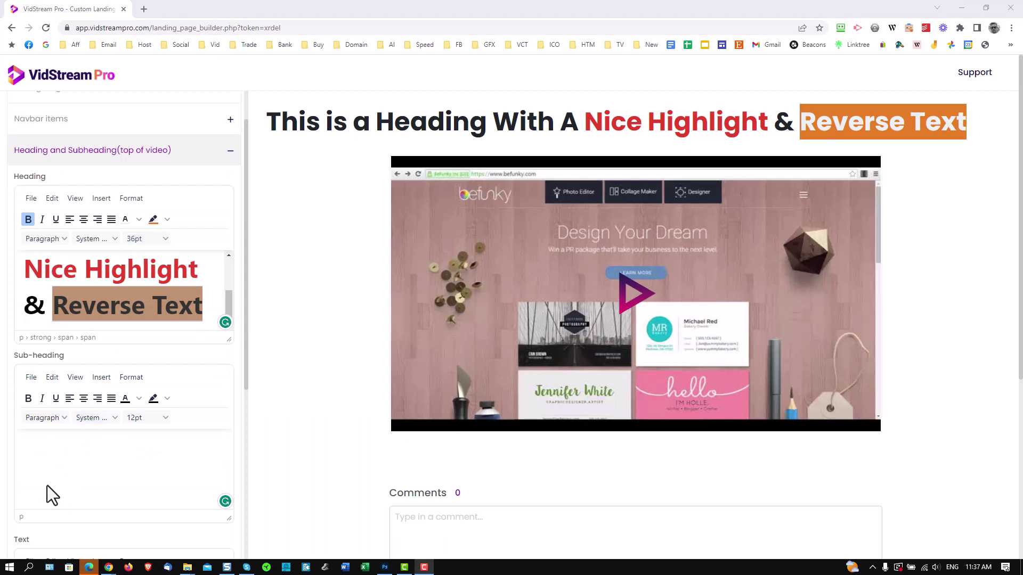
Step: Paste the subheading, set it to 18pt and centre it
click(50, 450)
text(This is a Subheading)
drag(103, 445, 15, 448)
click(162, 418)
click(142, 509)
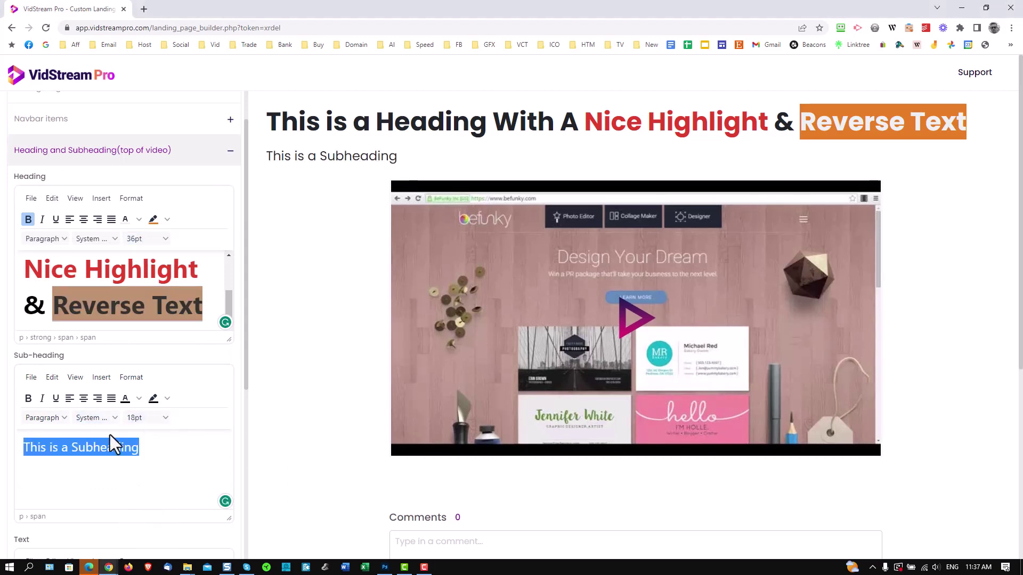
click(83, 398)
scroll(176, 421, down, 5)
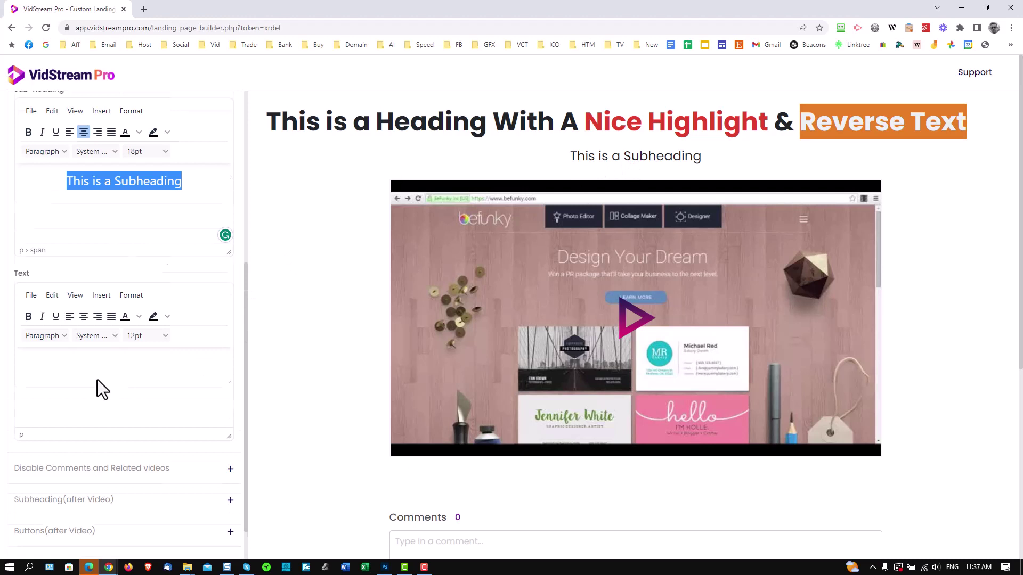
Step: Switch on the Disable Comments and Disable Related Videos toggles for the landing page
scroll(80, 400, down, 1)
click(39, 419)
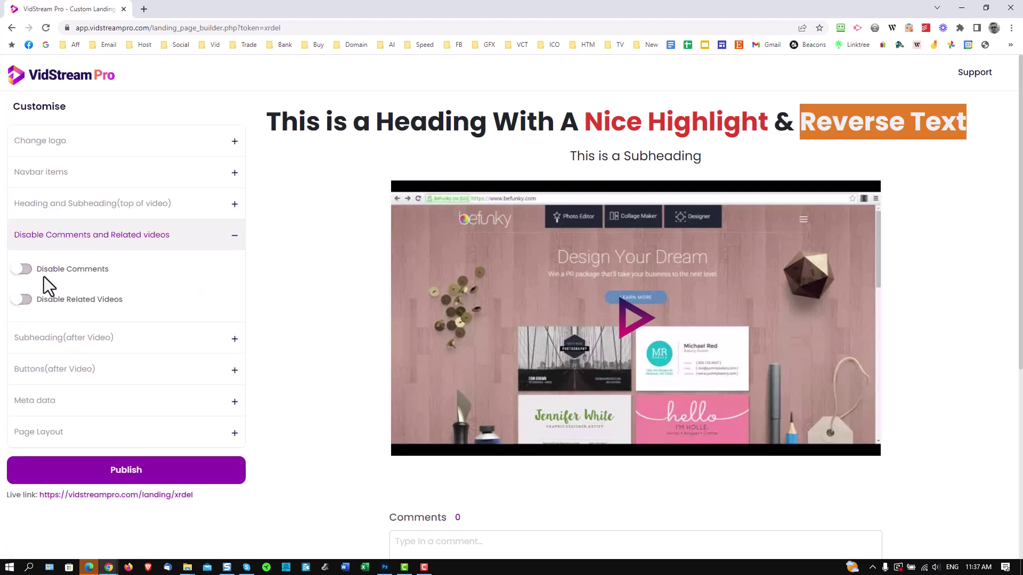
click(25, 267)
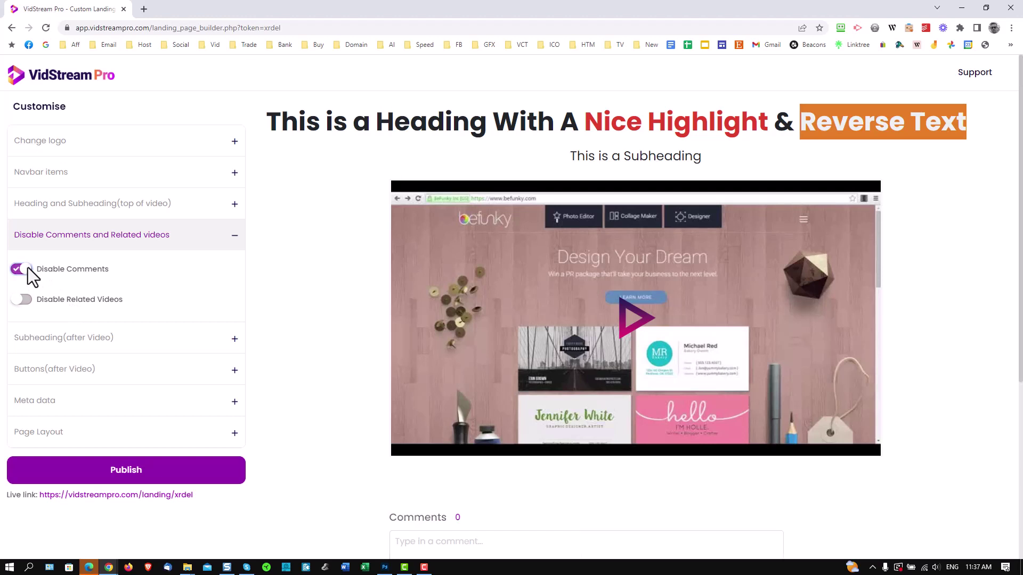
click(23, 301)
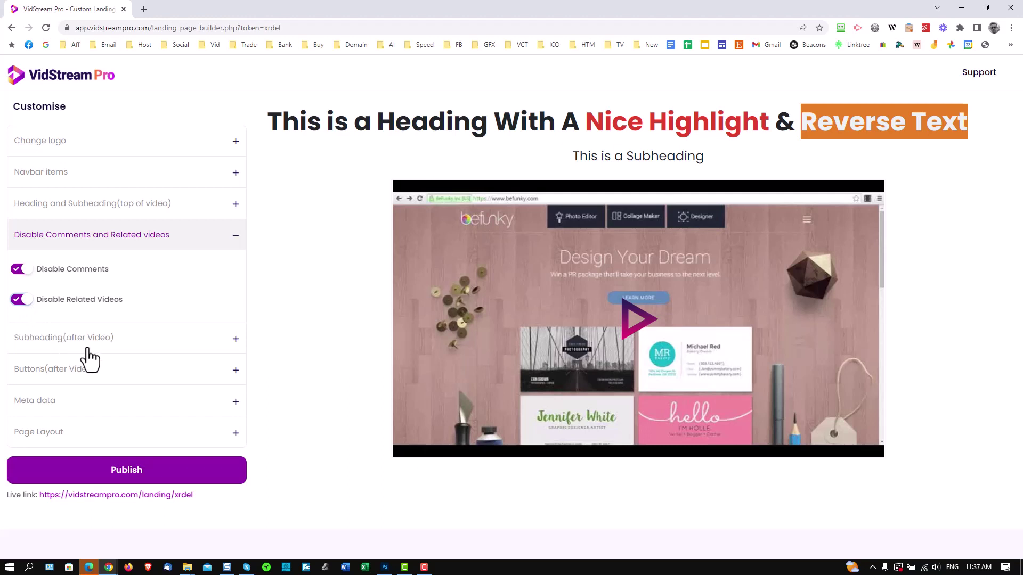
click(56, 346)
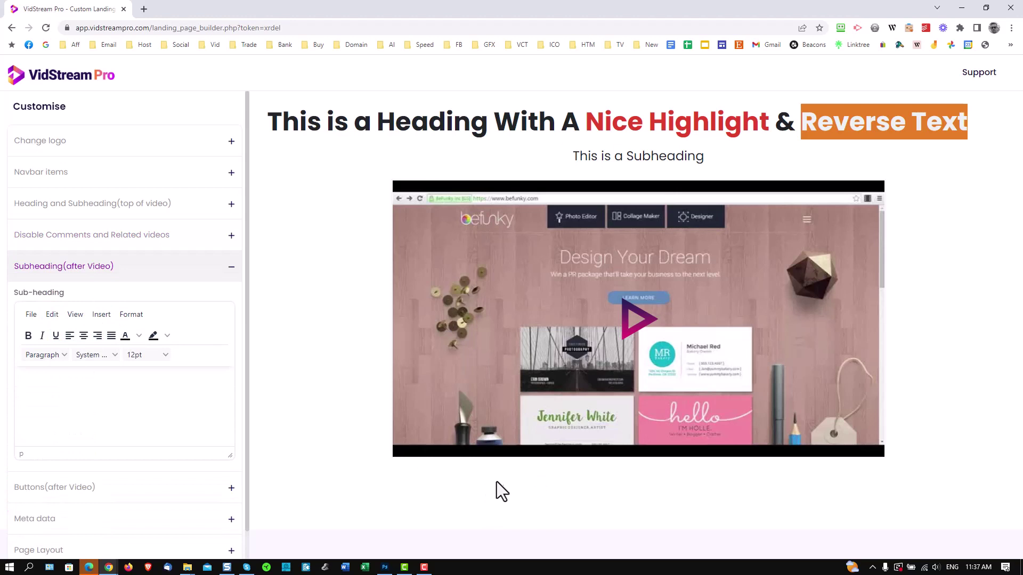
scroll(75, 430, down, 2)
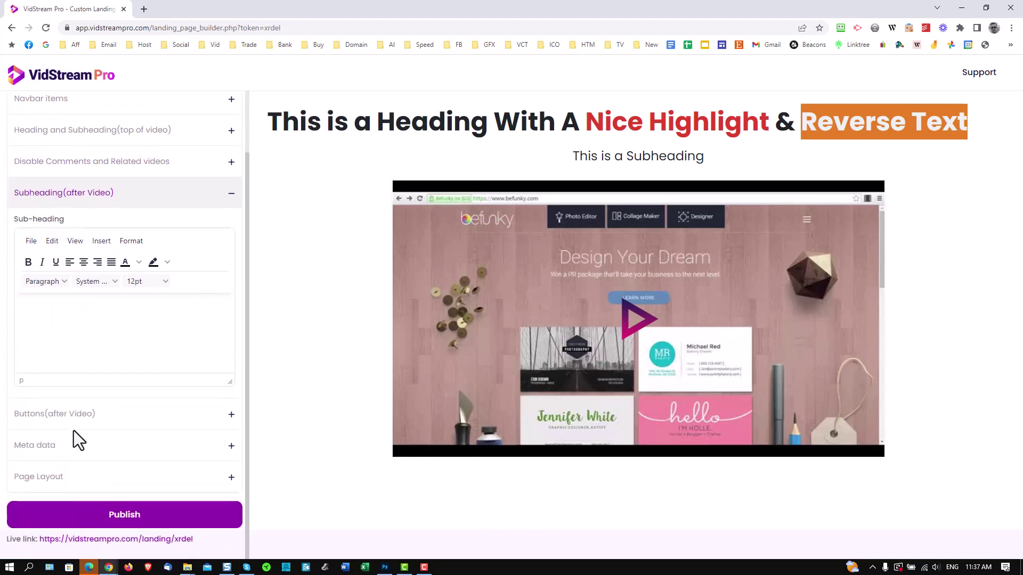
click(45, 419)
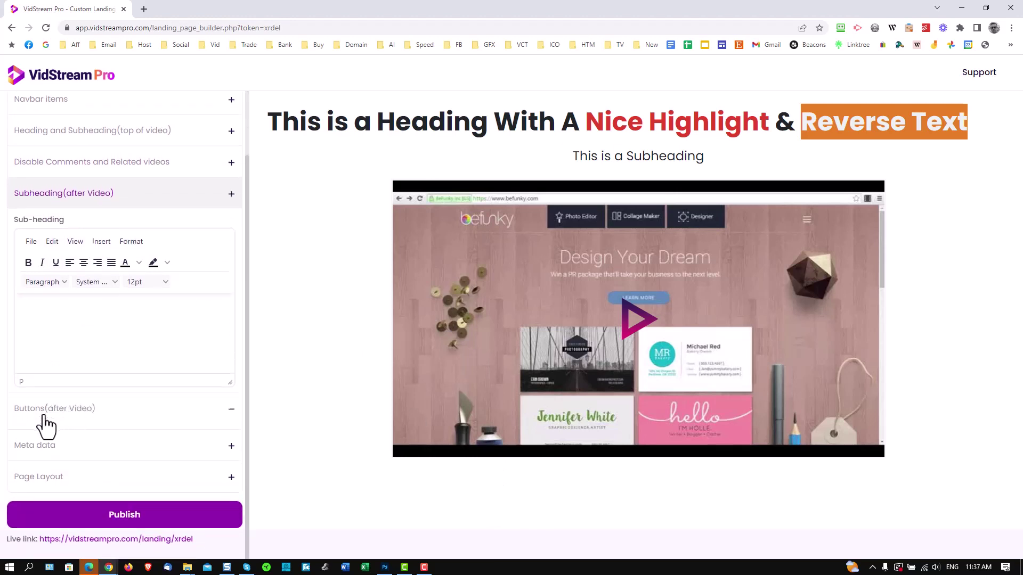
click(67, 301)
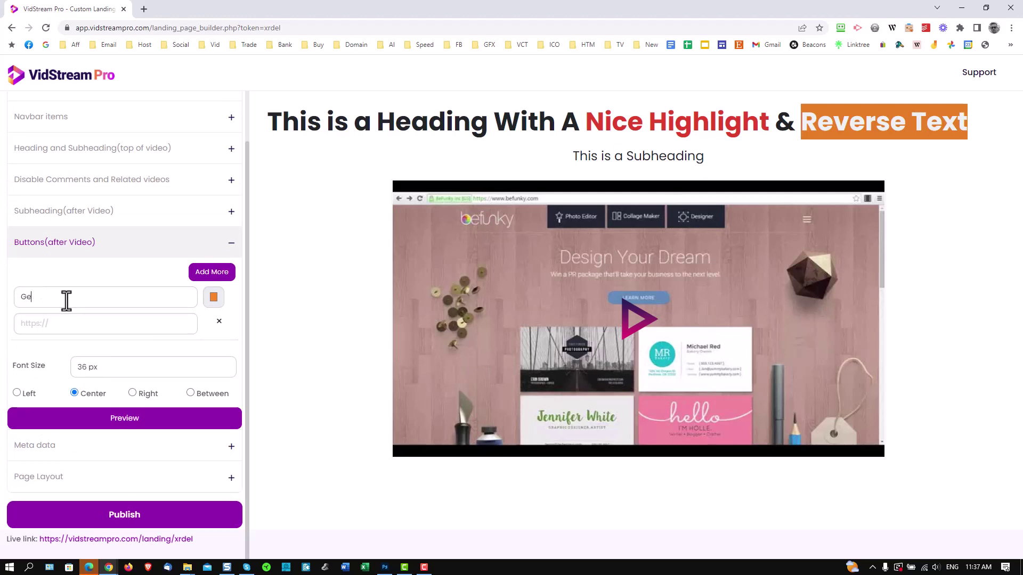
text(Get This Deal)
key(alt+Tab)
key(alt+Tab)
text(http://bbc.co.uk)
click(109, 421)
Step: Set the Page Layout background colour to RGB 230, 230, 230, then publish the landing page
click(47, 453)
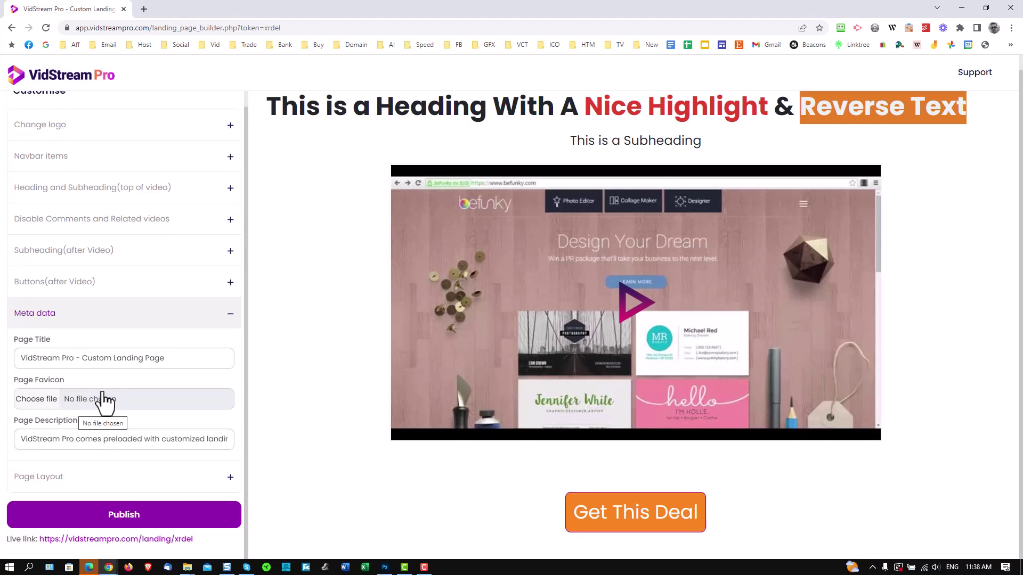
click(42, 479)
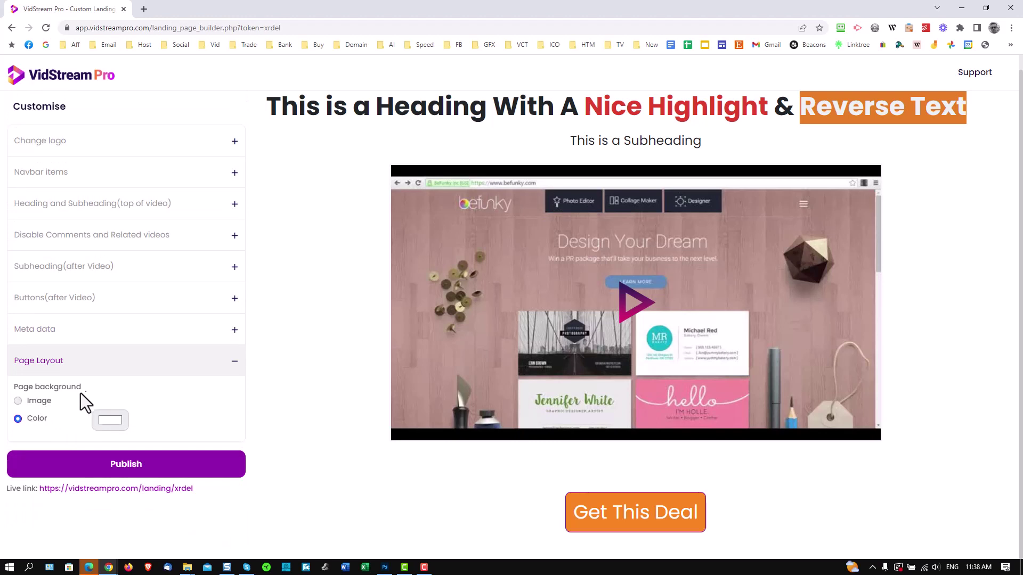
click(106, 420)
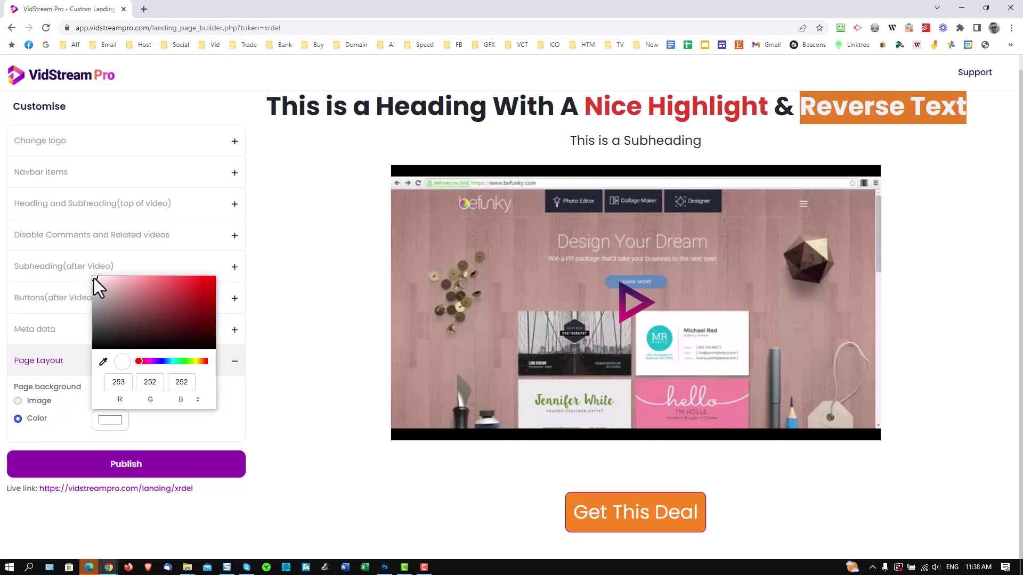
drag(93, 278, 93, 285)
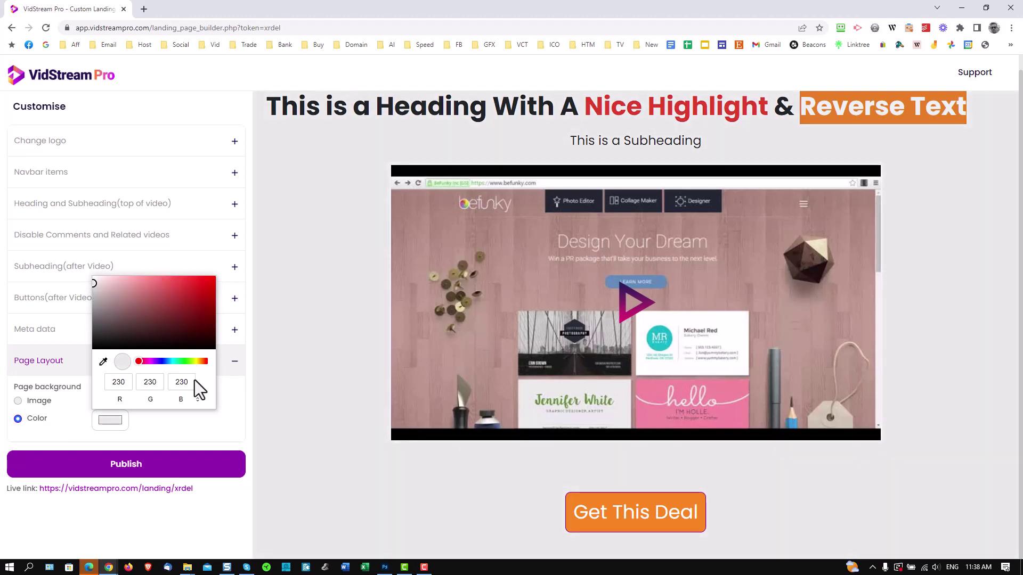
click(123, 464)
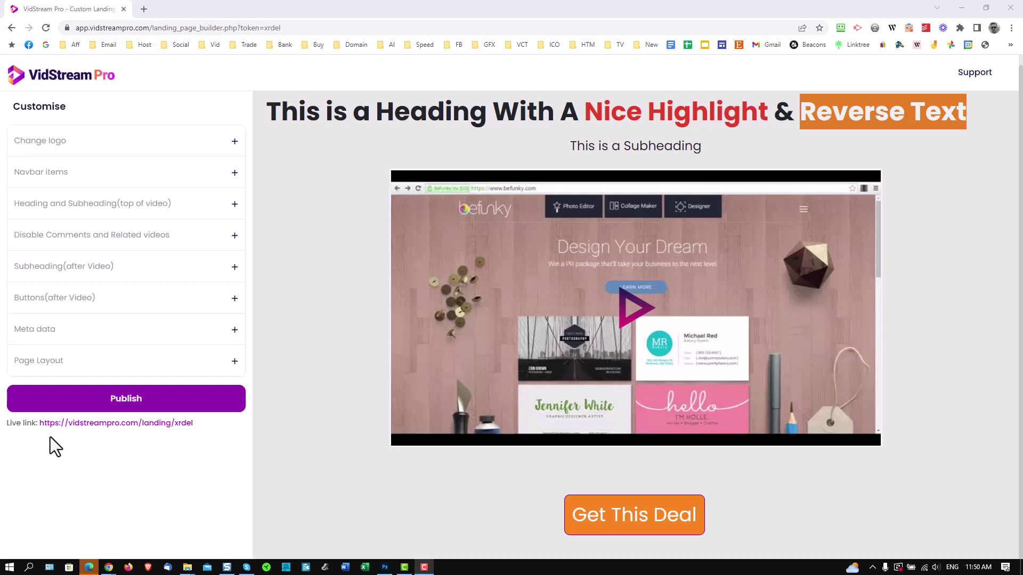
Step: Create a collection named 'Test' holding Lecture 5 and Lecture 7
click(50, 76)
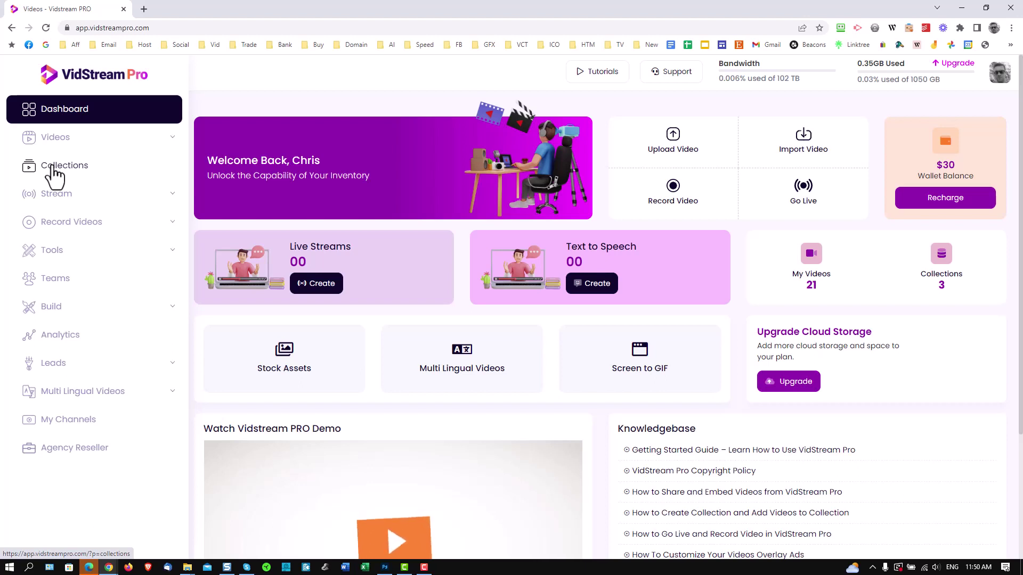
click(53, 170)
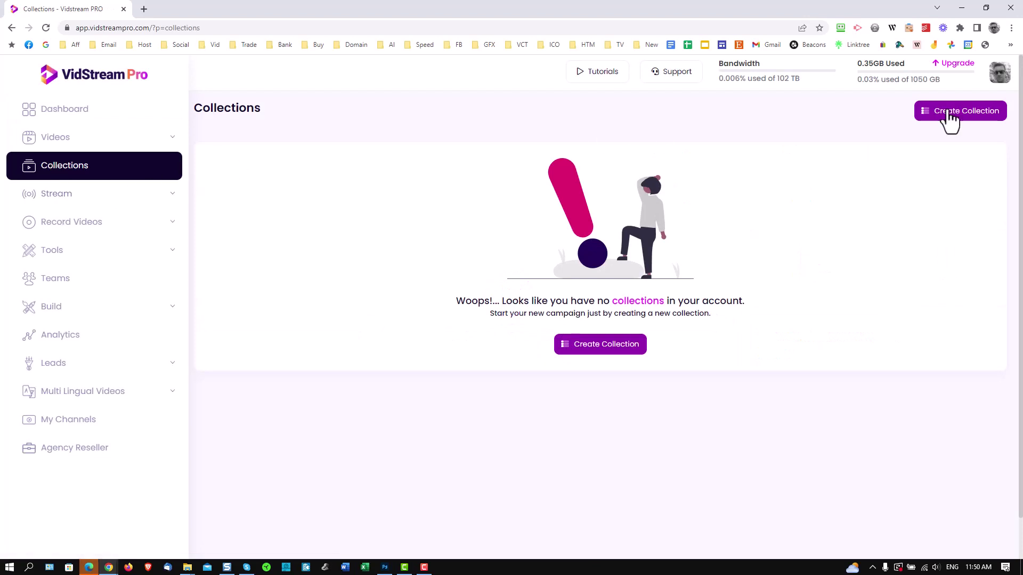
click(923, 106)
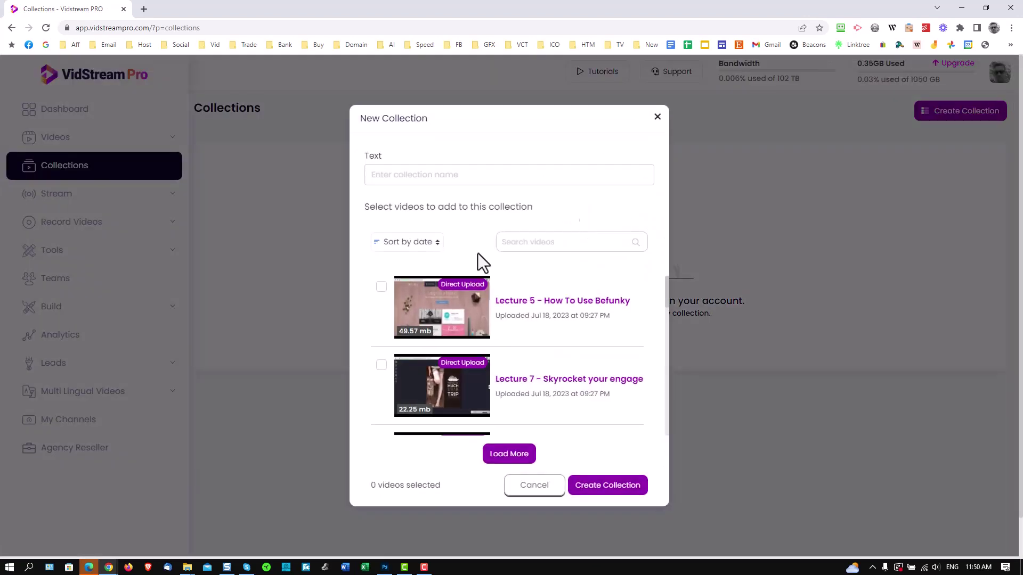
click(394, 173)
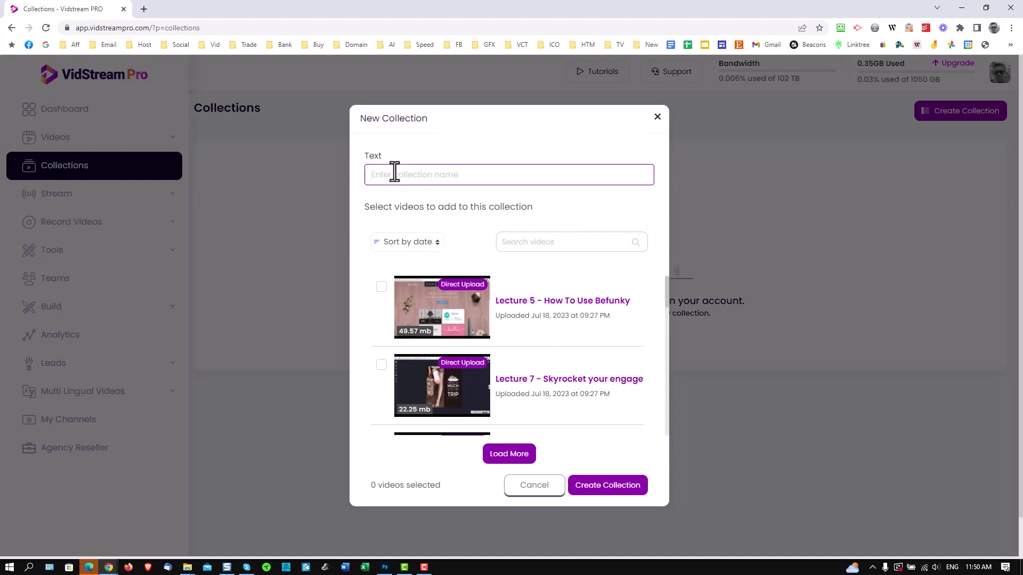
text(Test)
click(382, 287)
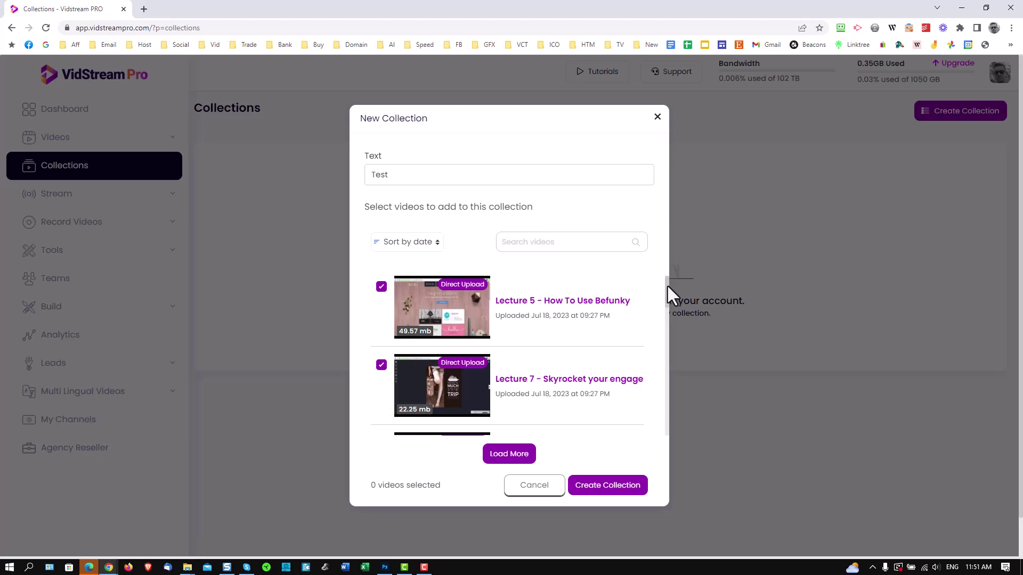
drag(666, 286, 668, 325)
click(607, 485)
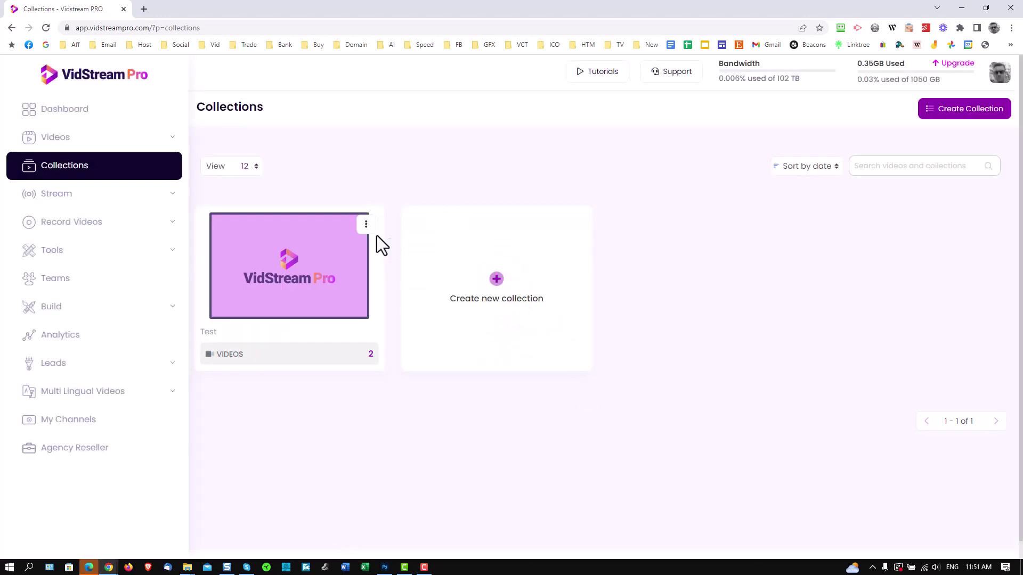
Step: View the Test collection's share and embed options, then close them
click(366, 224)
click(337, 246)
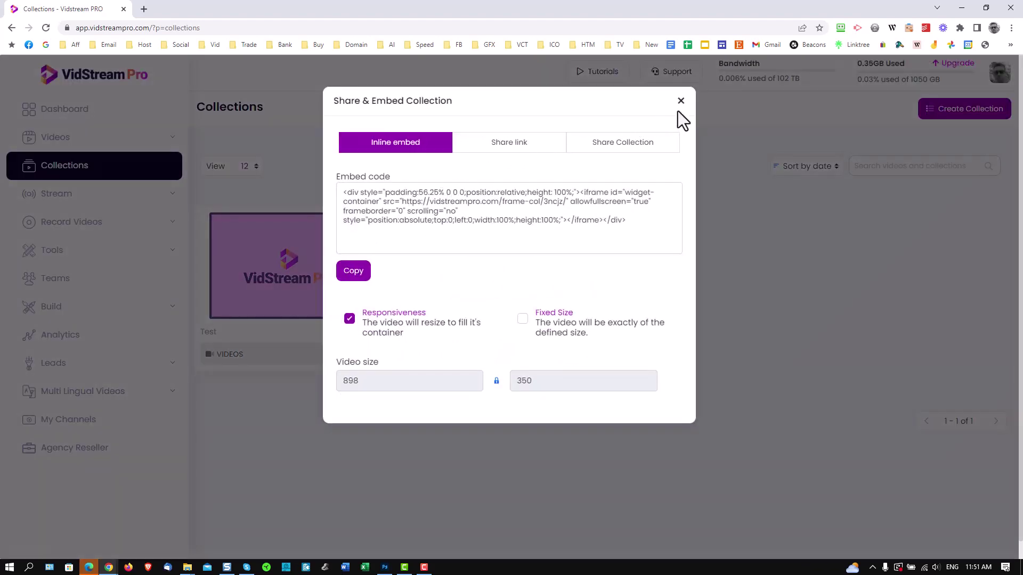
click(681, 102)
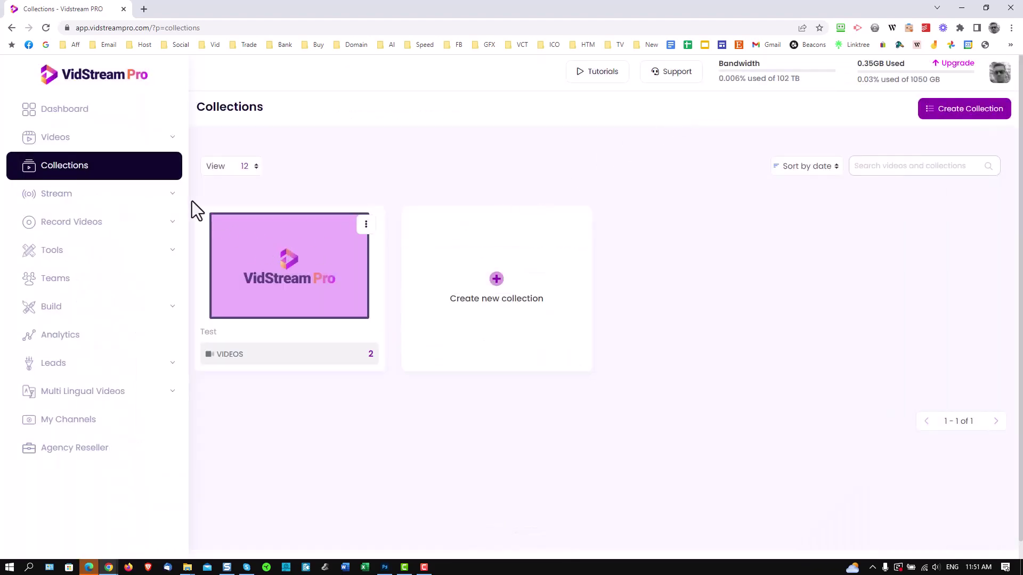
Step: Visit the Add Stream upload page and the Screen Recording page, then expand Tools
click(60, 199)
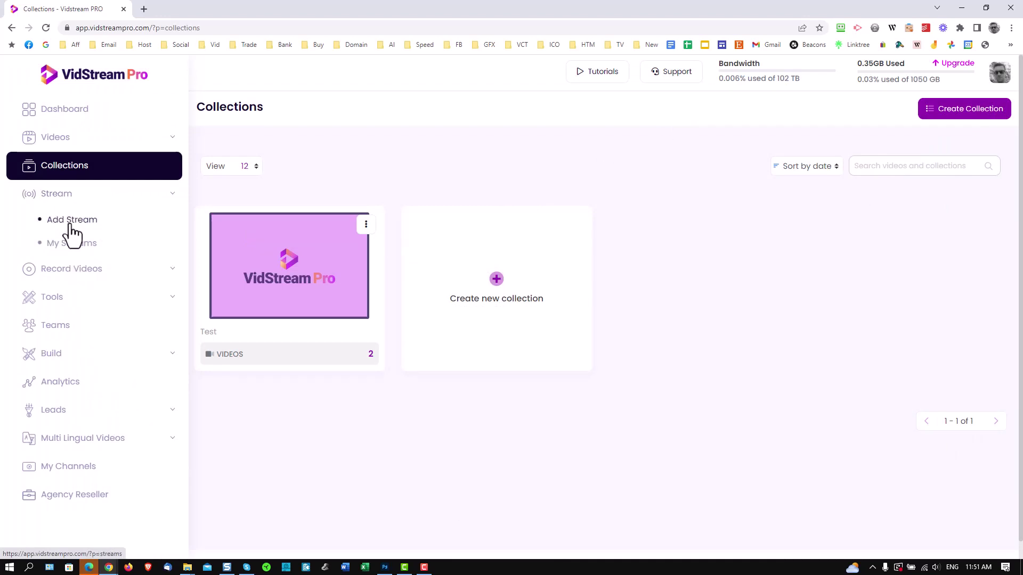
click(66, 224)
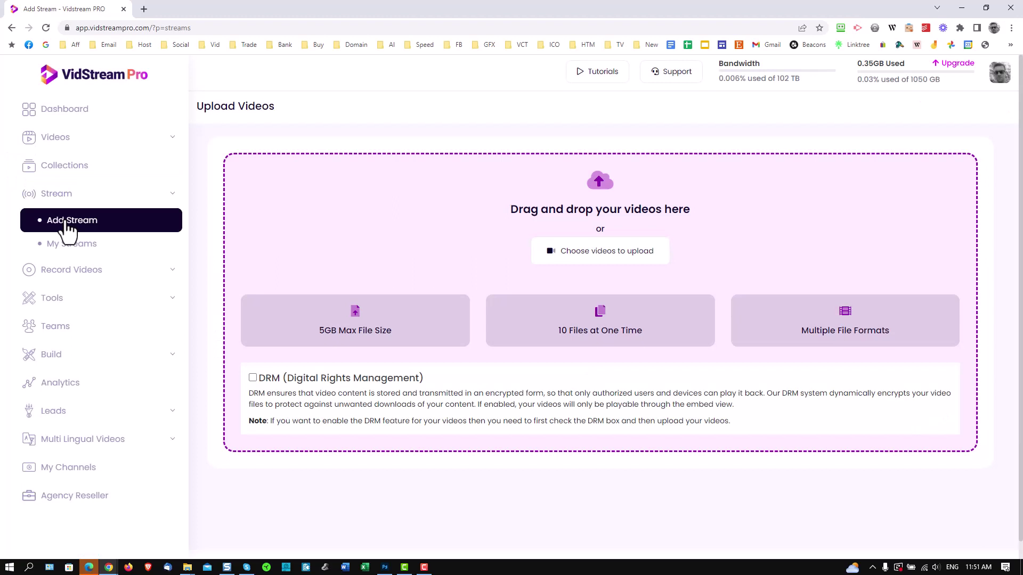
click(69, 270)
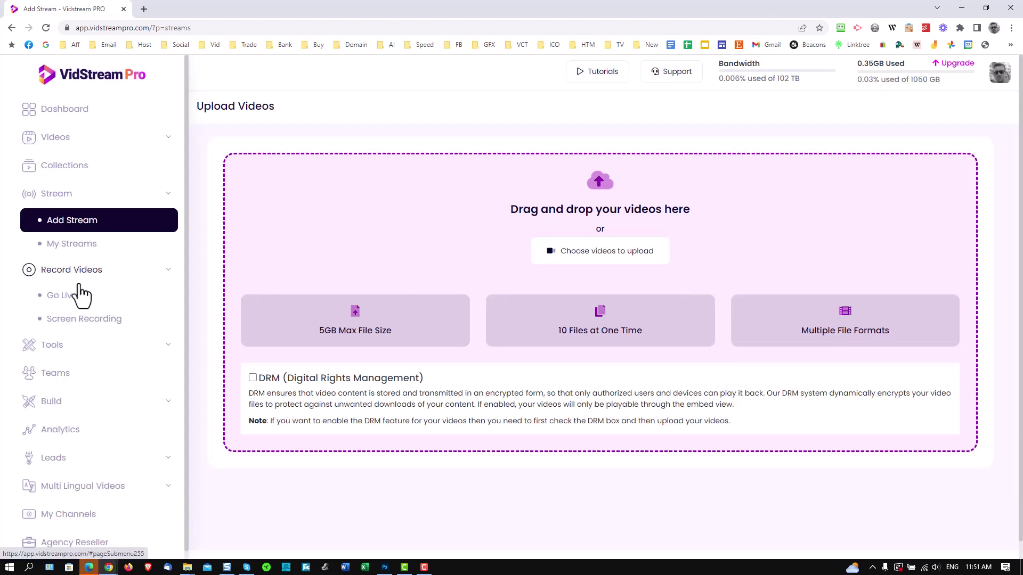
click(62, 321)
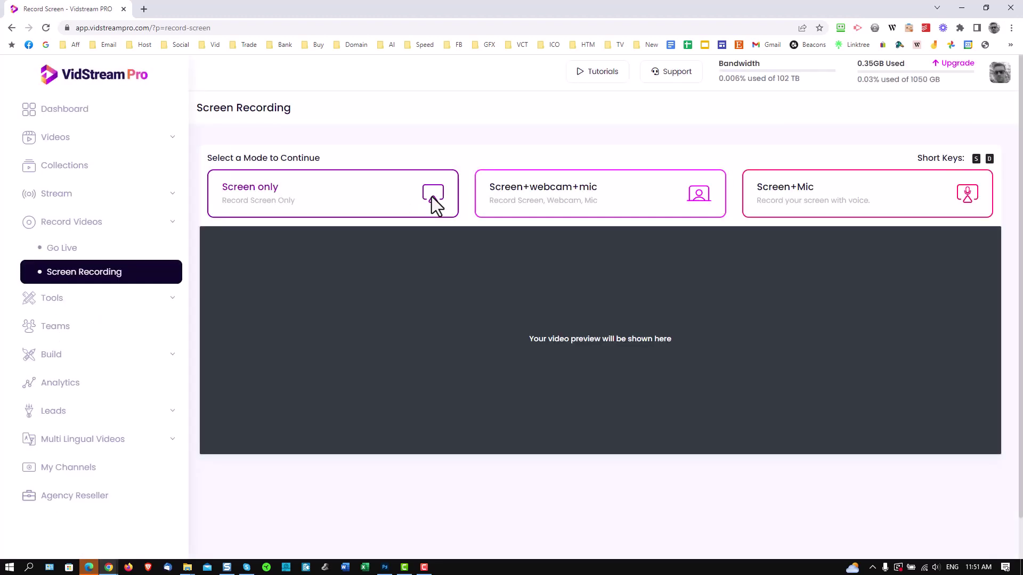
click(77, 303)
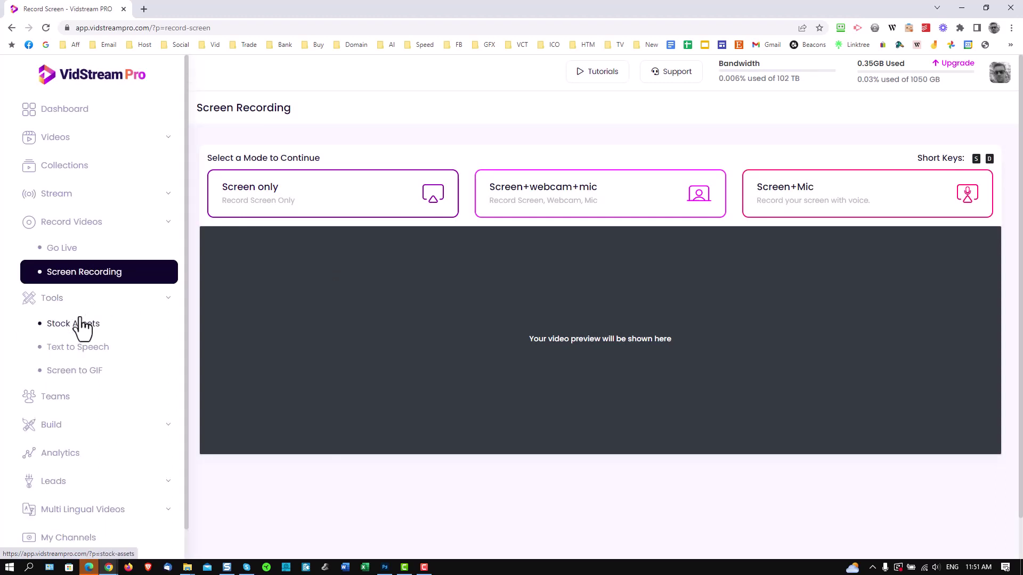
Step: Search stock images for 'Web Design' and customise the first laptop-typing photo in the thumbnail editor
click(68, 325)
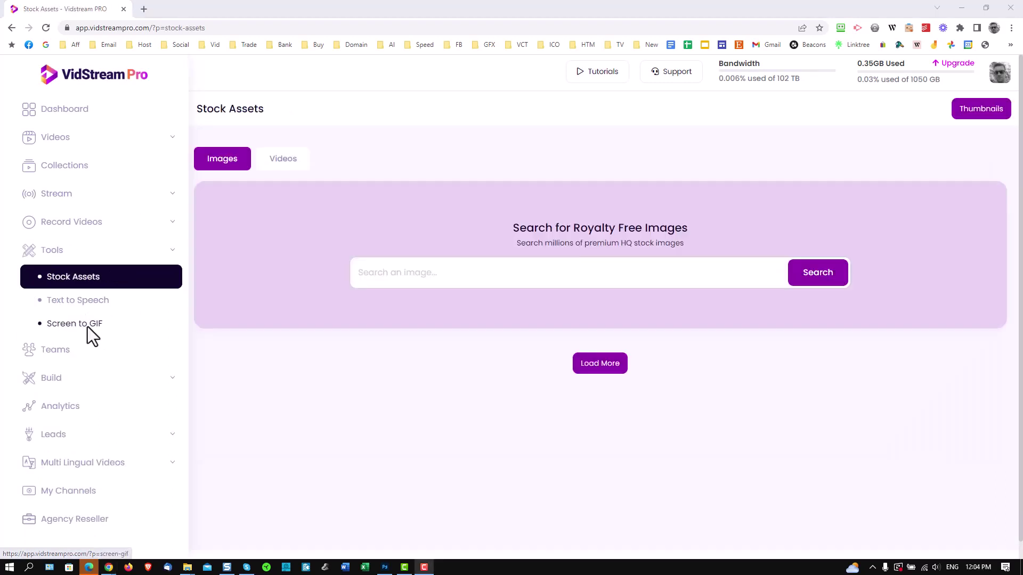
click(376, 272)
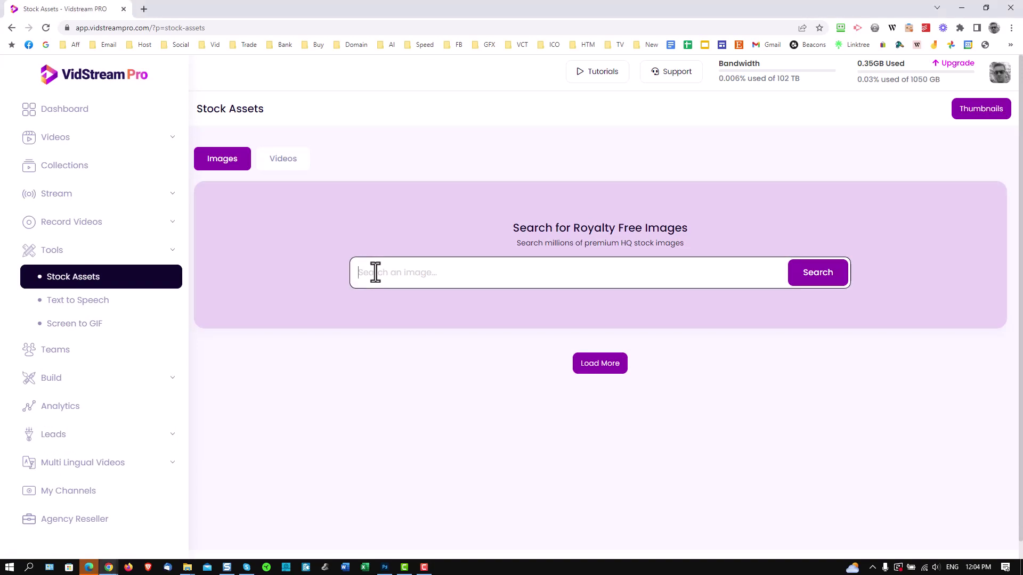
text(Web Design)
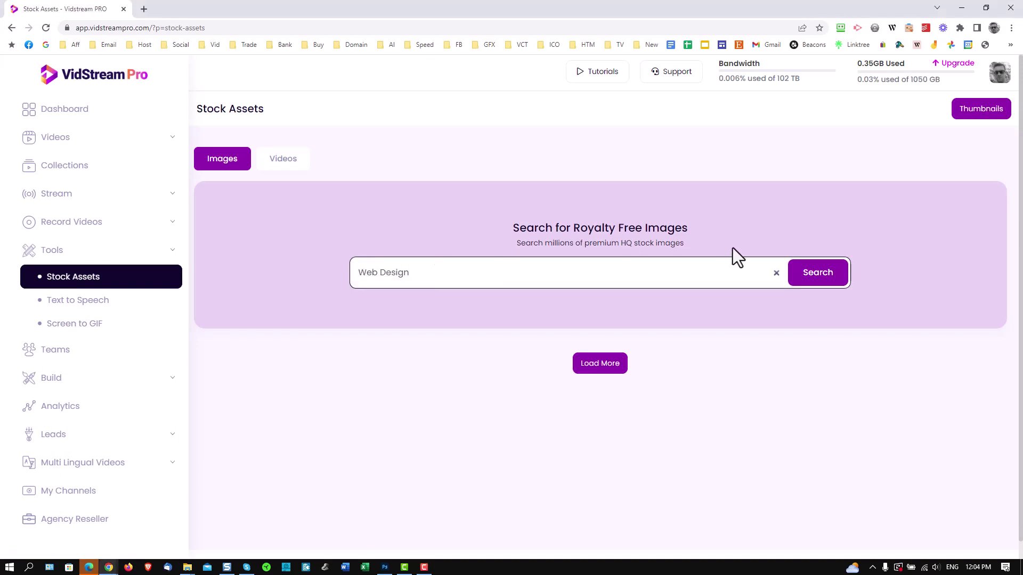
click(825, 284)
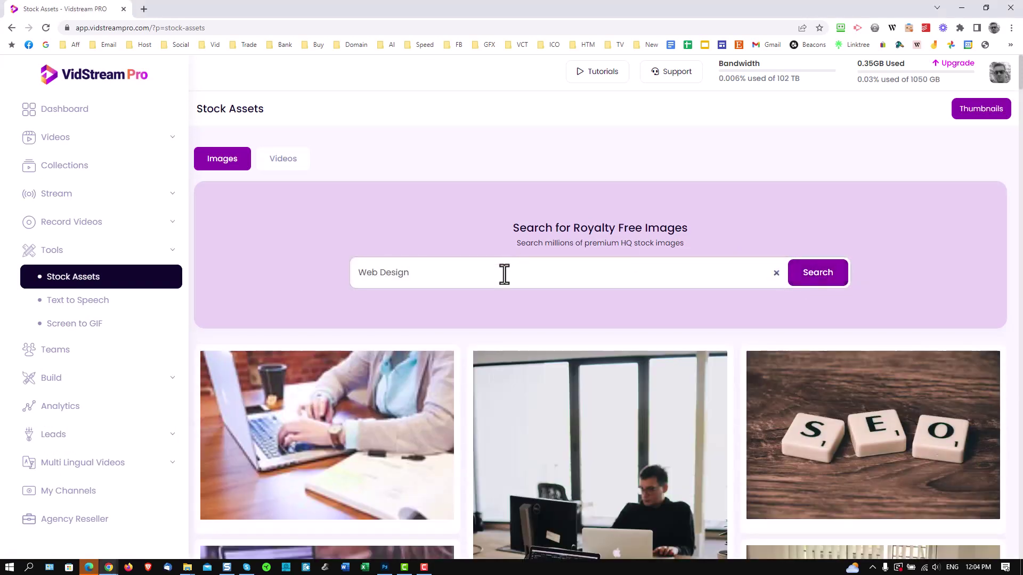
mouse_move(322, 445)
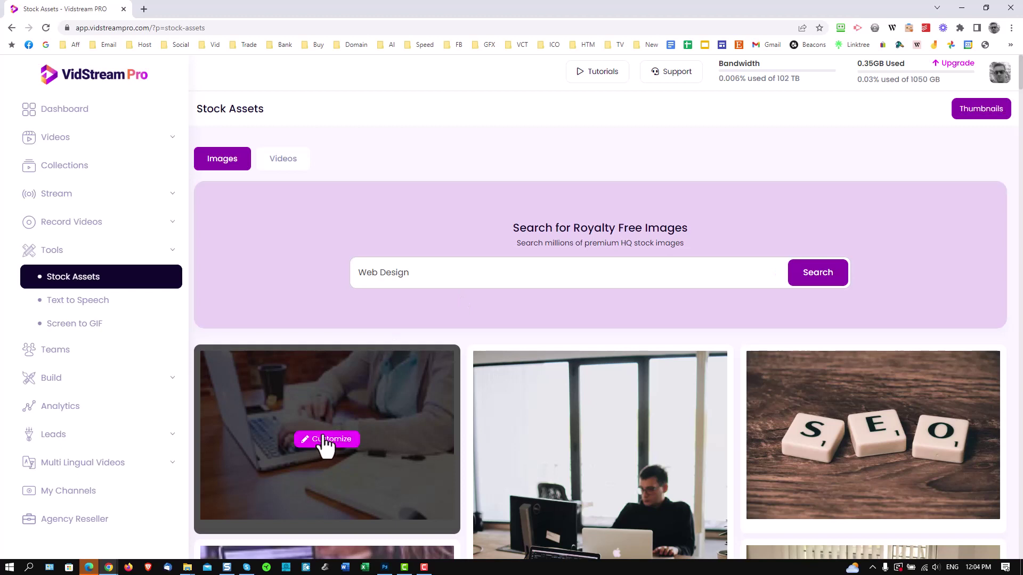
click(326, 440)
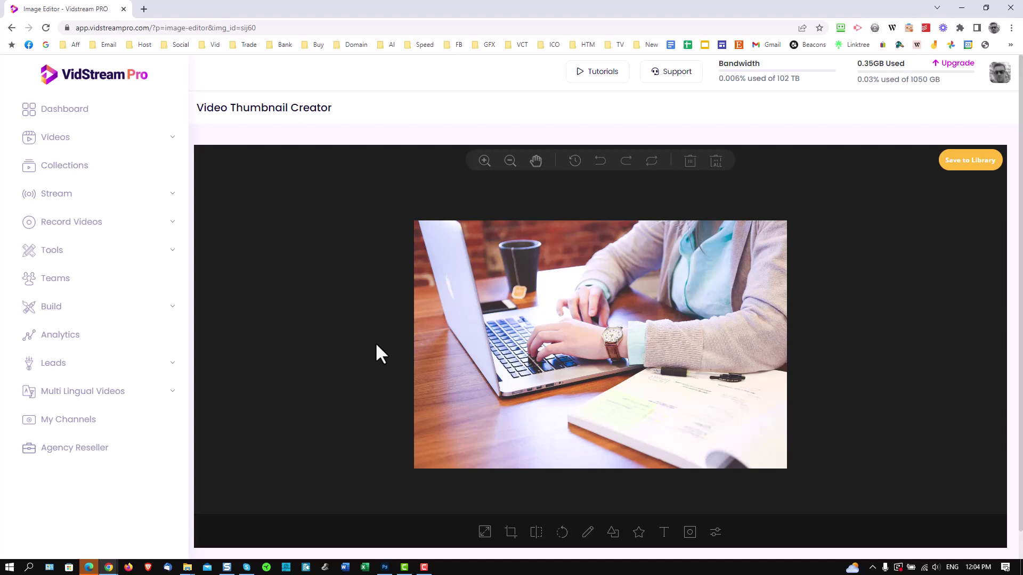
Step: Draw a rectangle across the photo's bottom strip and add a 'Double Click' text object
click(613, 533)
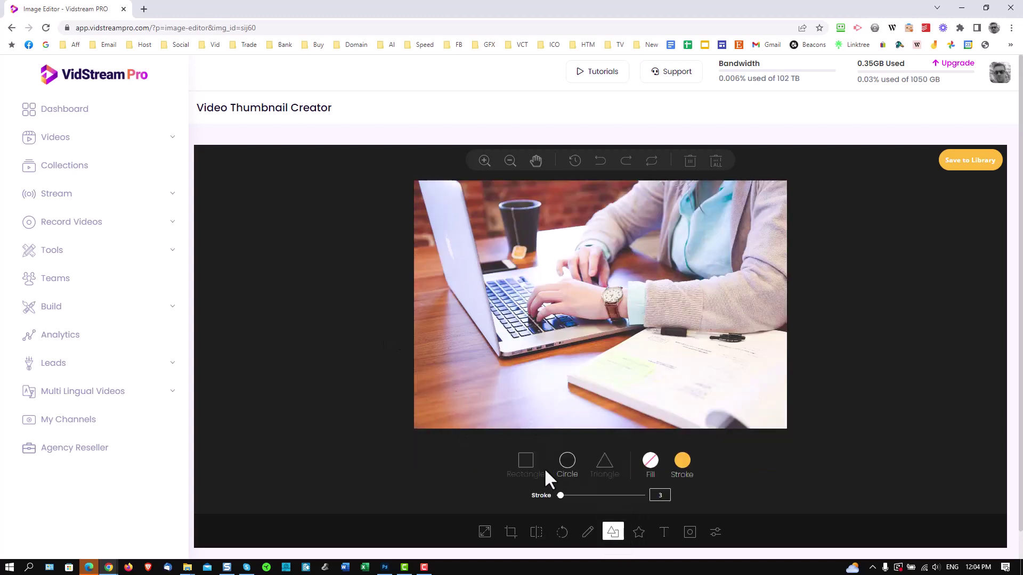
click(526, 461)
drag(415, 386, 441, 377)
drag(586, 415, 791, 437)
click(664, 532)
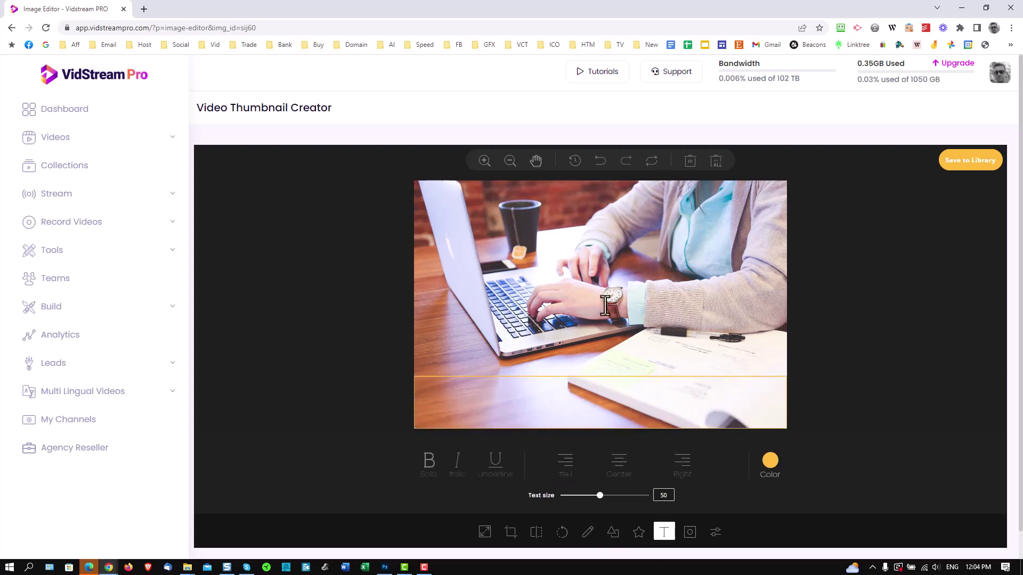
click(608, 298)
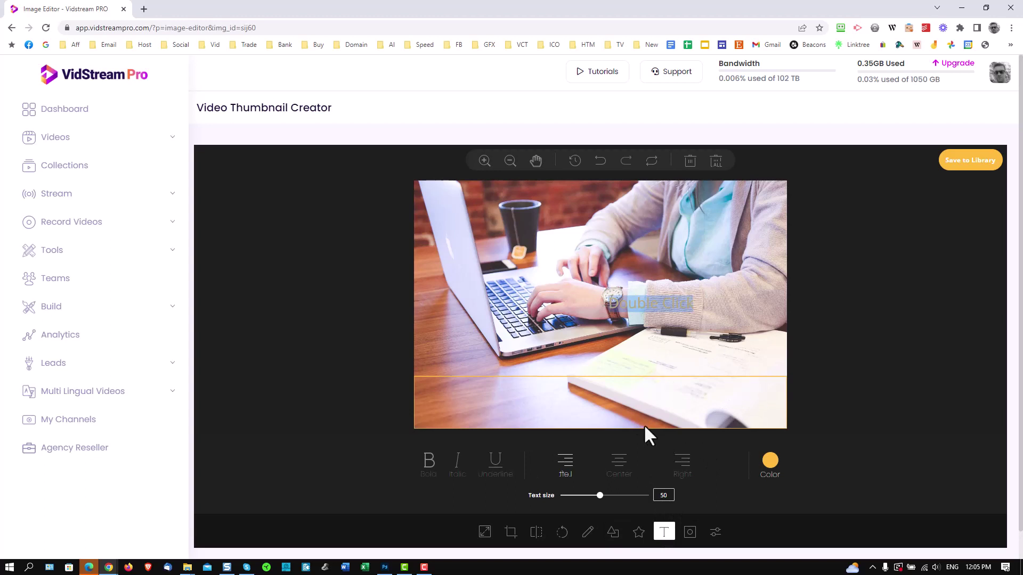
Step: Make the rectangle solid black with no border and move the 'Double Click' text onto it
click(615, 413)
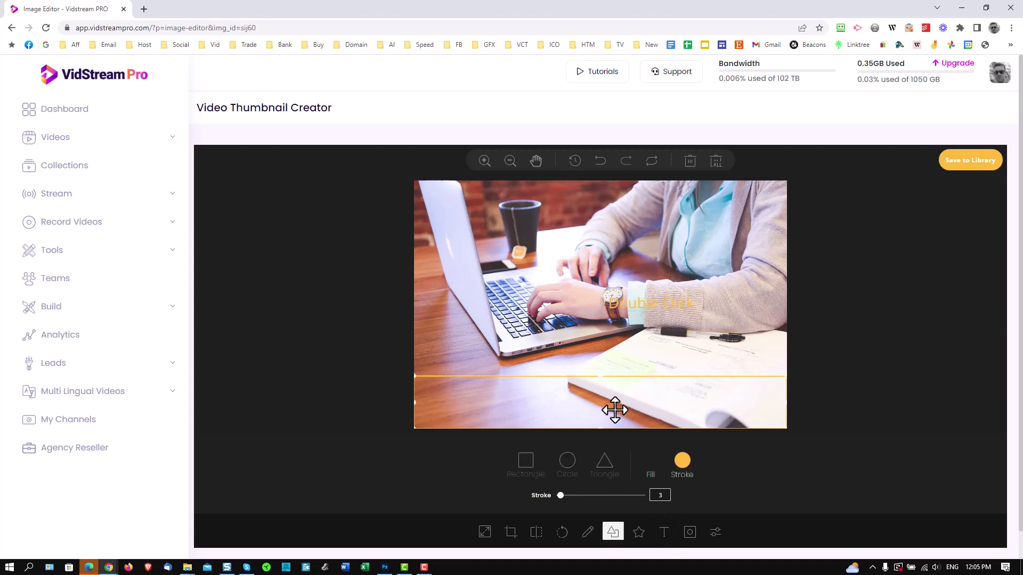
click(652, 466)
click(614, 403)
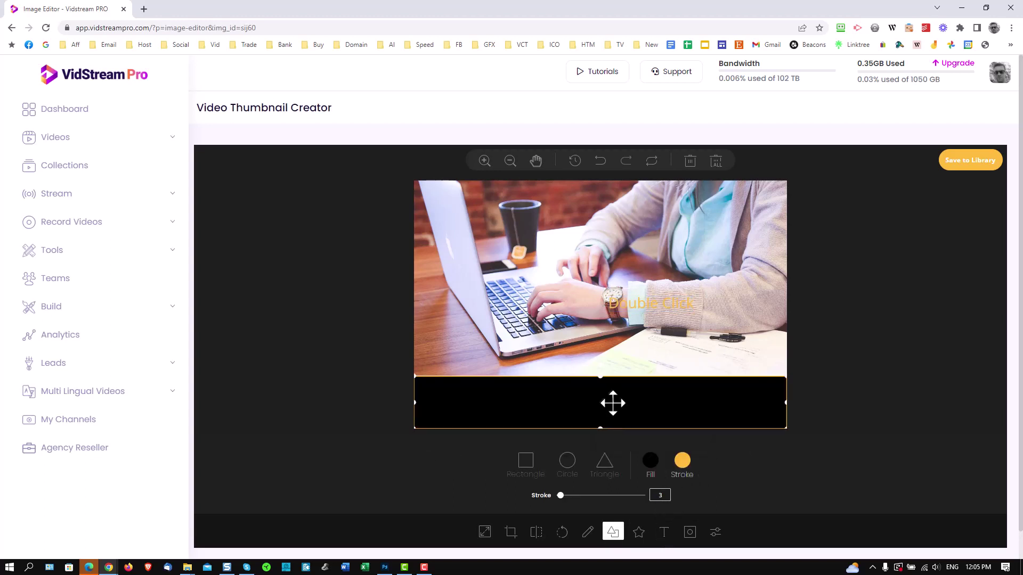
click(683, 462)
click(720, 404)
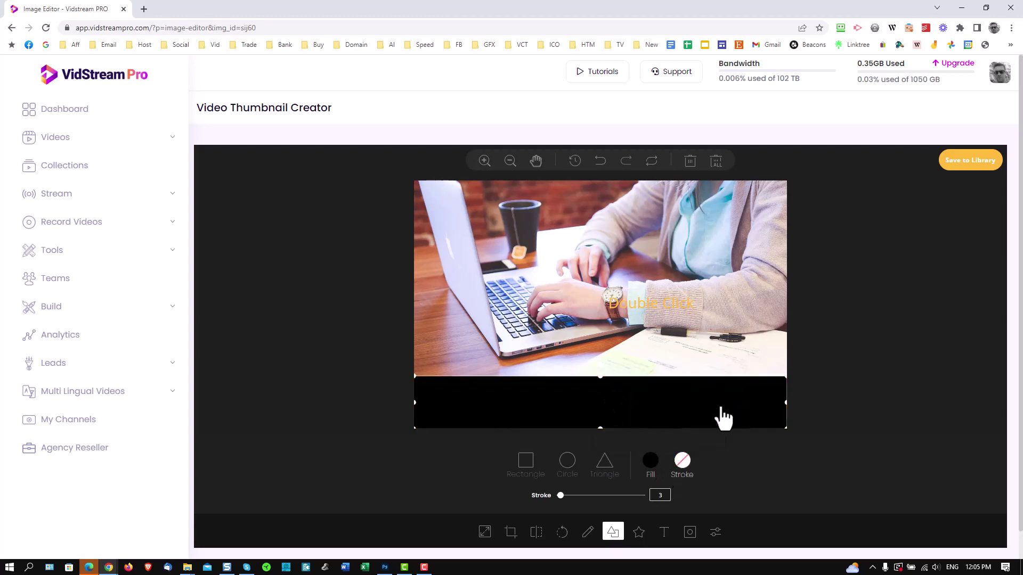
click(618, 300)
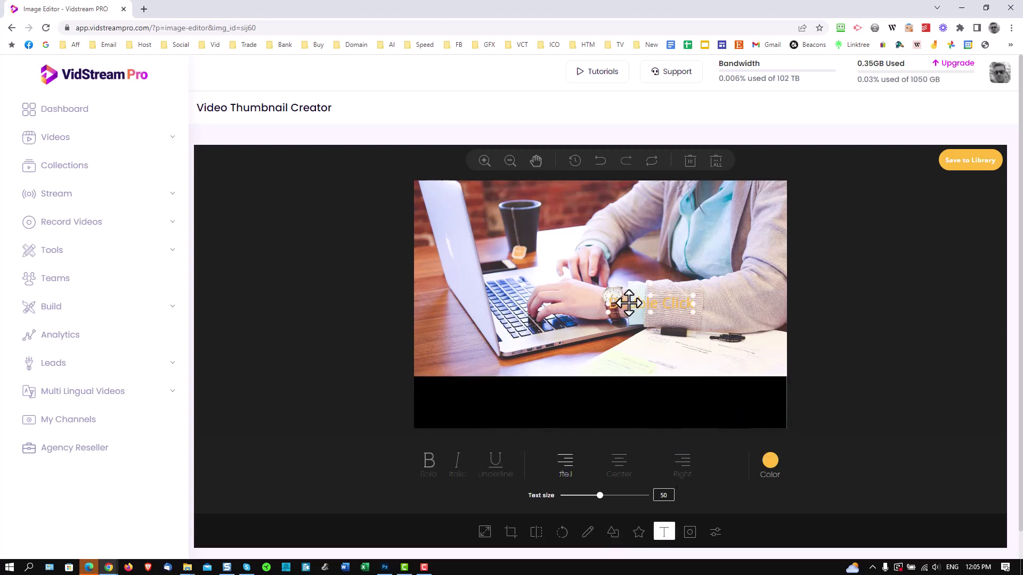
drag(618, 299, 580, 400)
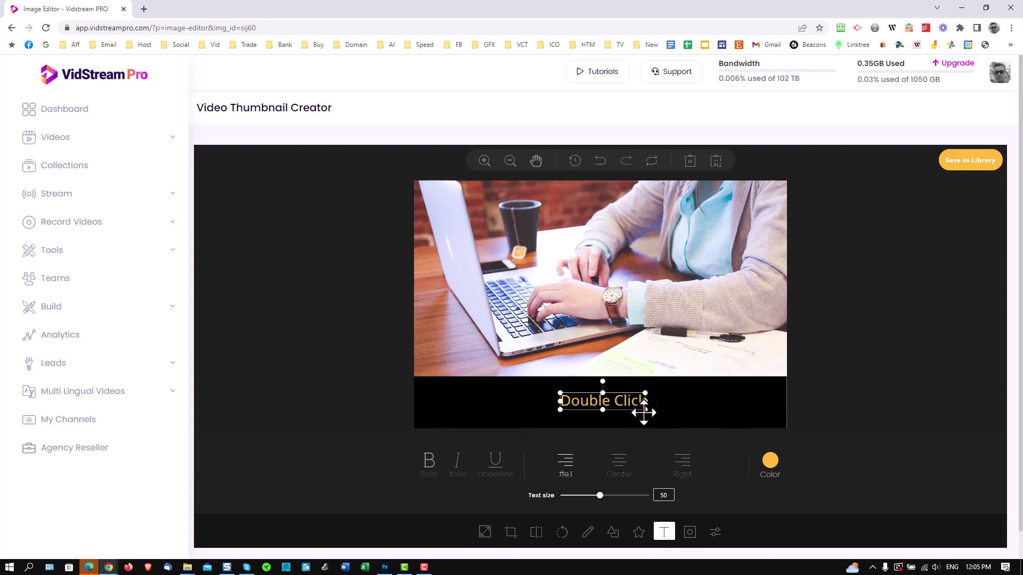
Step: Apply a light grey Tint filter to the photo after trying and removing Grayscale
click(715, 532)
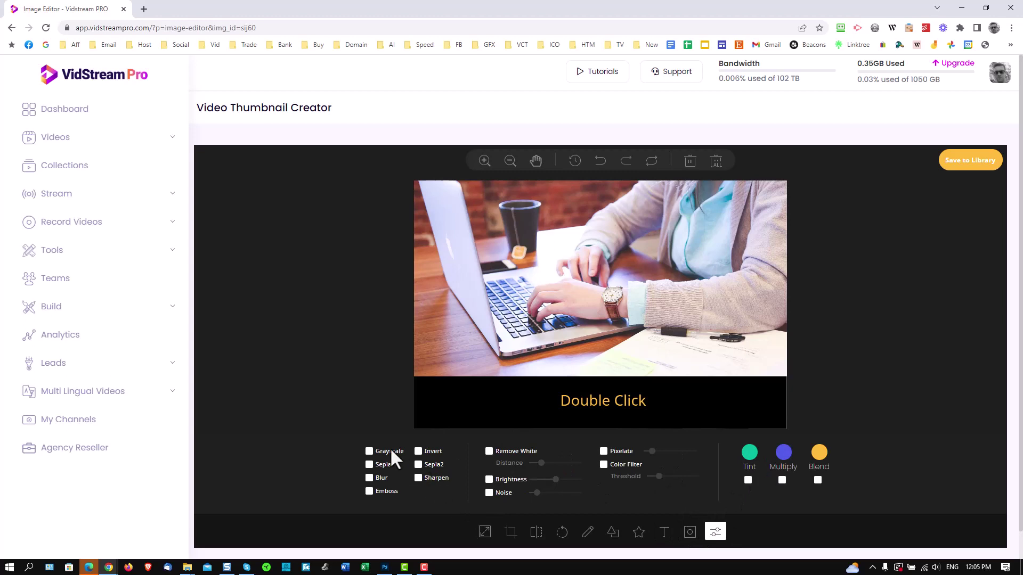
click(370, 452)
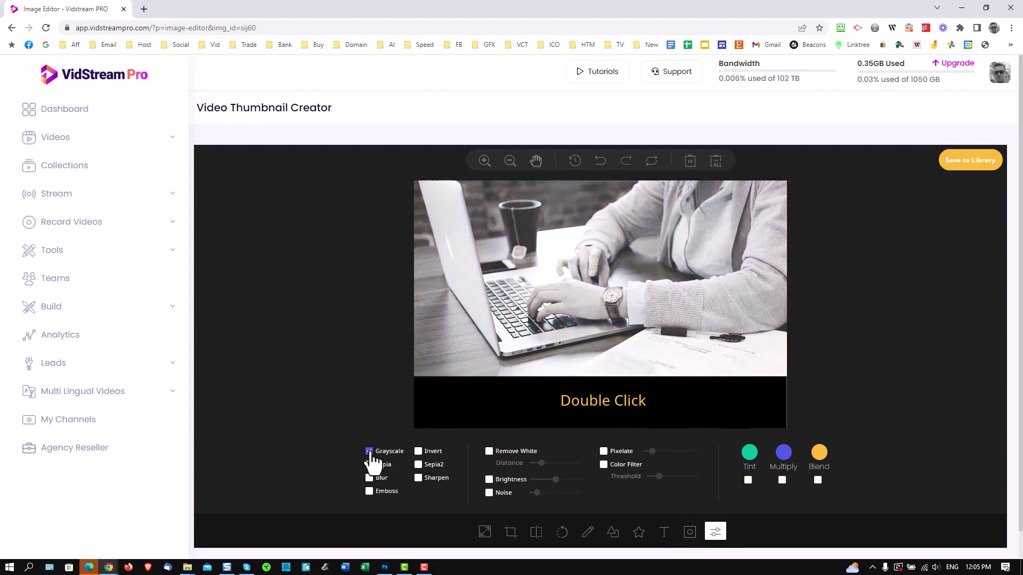
click(370, 452)
click(748, 480)
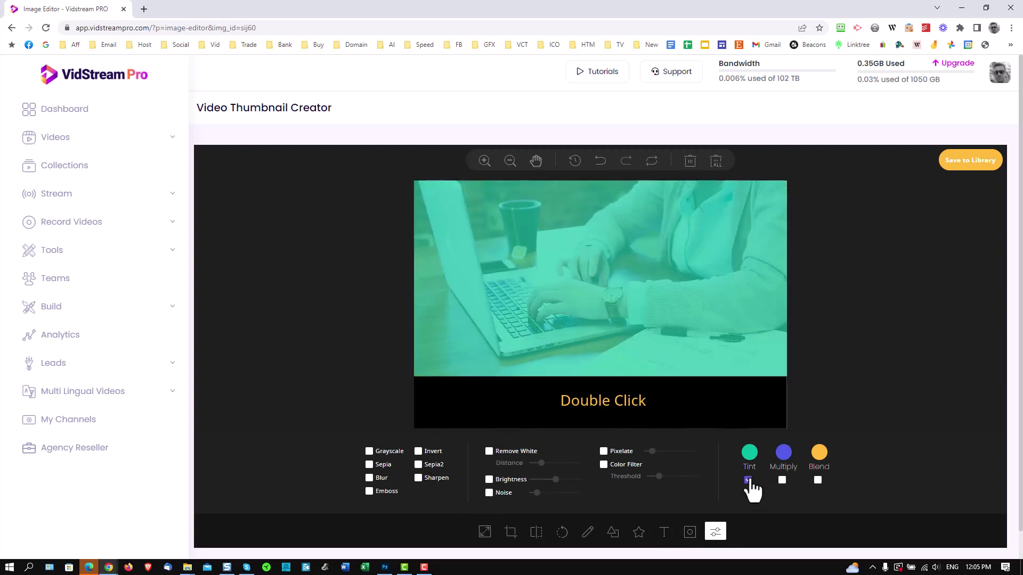
click(748, 453)
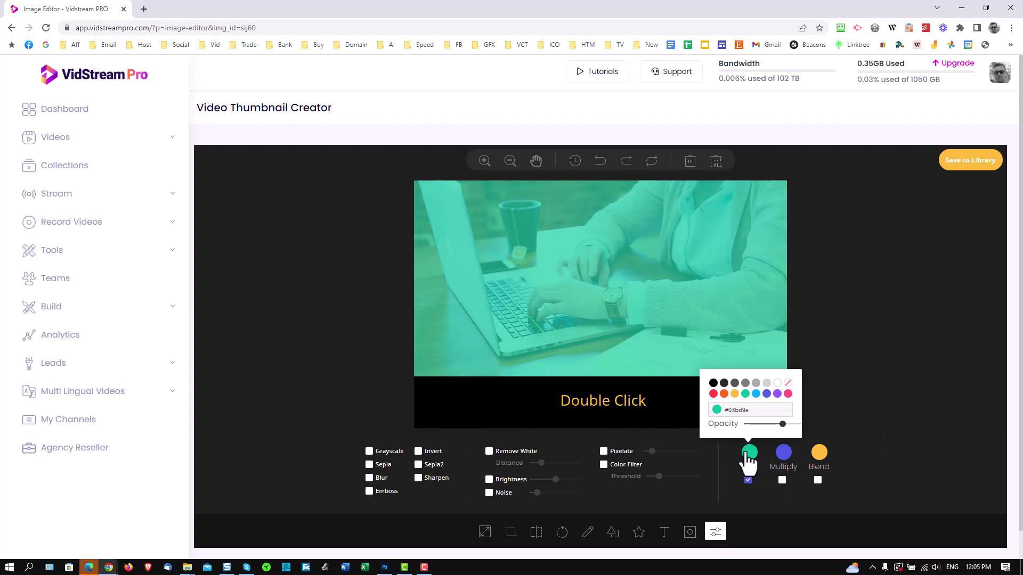
click(767, 383)
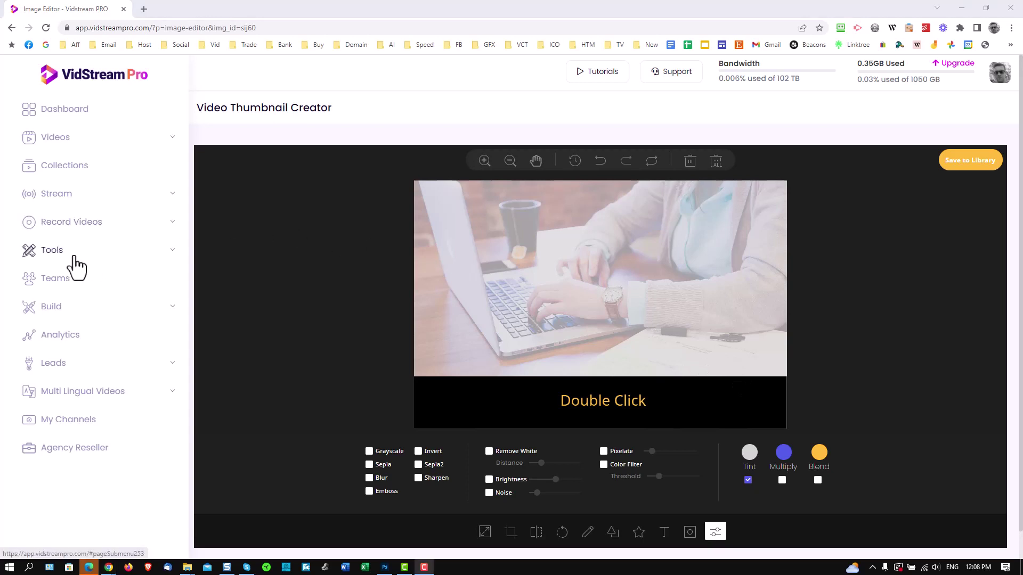
click(72, 262)
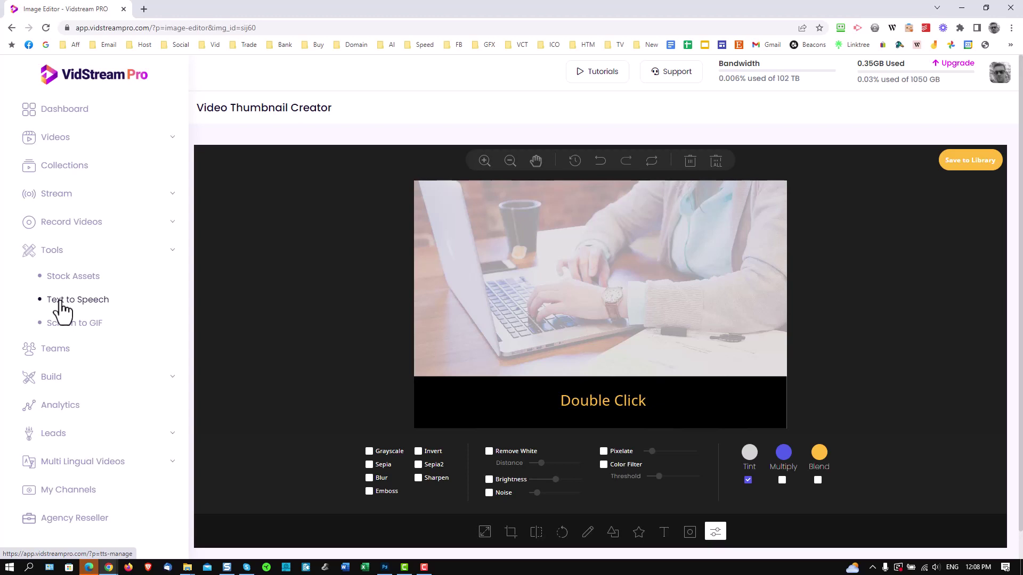
Step: Open the Teams page listing 3 teams and 2 members, then expand Build
click(52, 351)
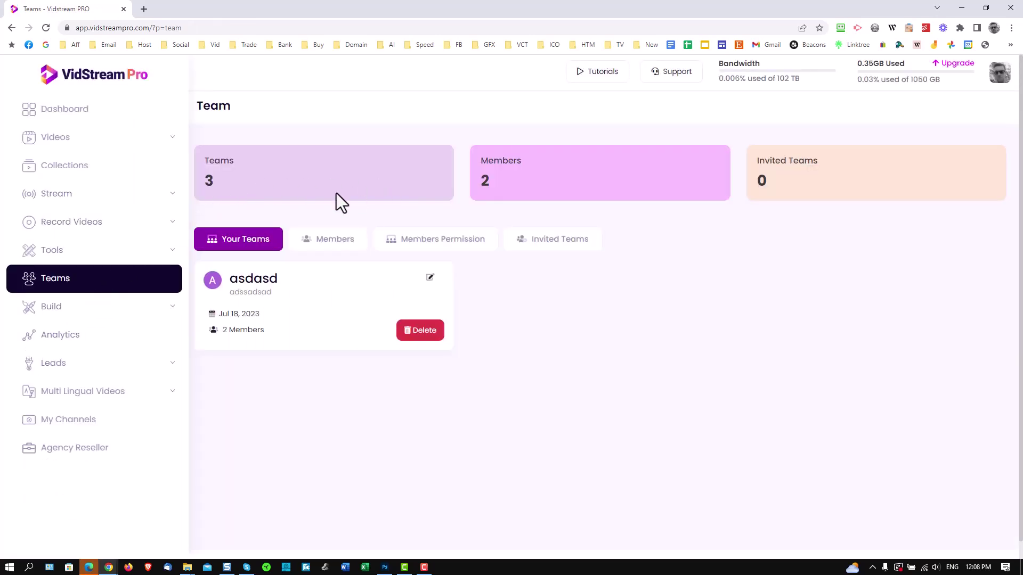
click(59, 314)
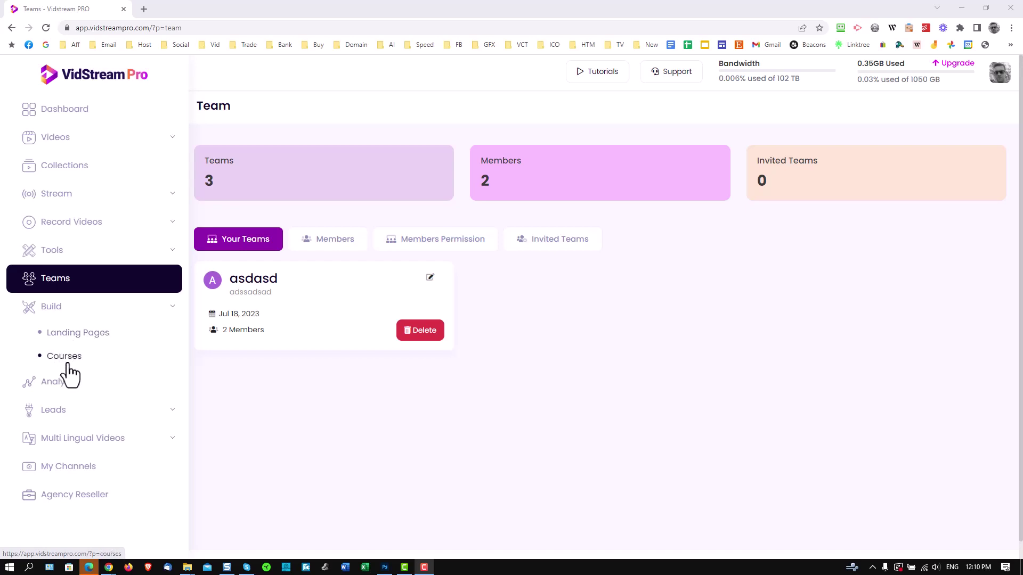
Step: Start a new courses page, tick the Test Collection video, then close the form unsaved
click(63, 357)
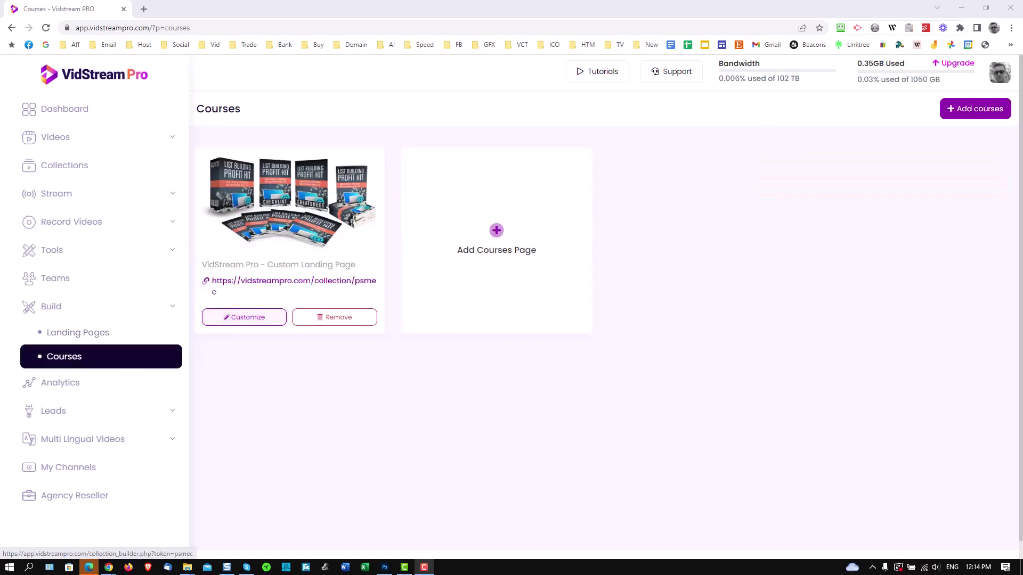
click(962, 109)
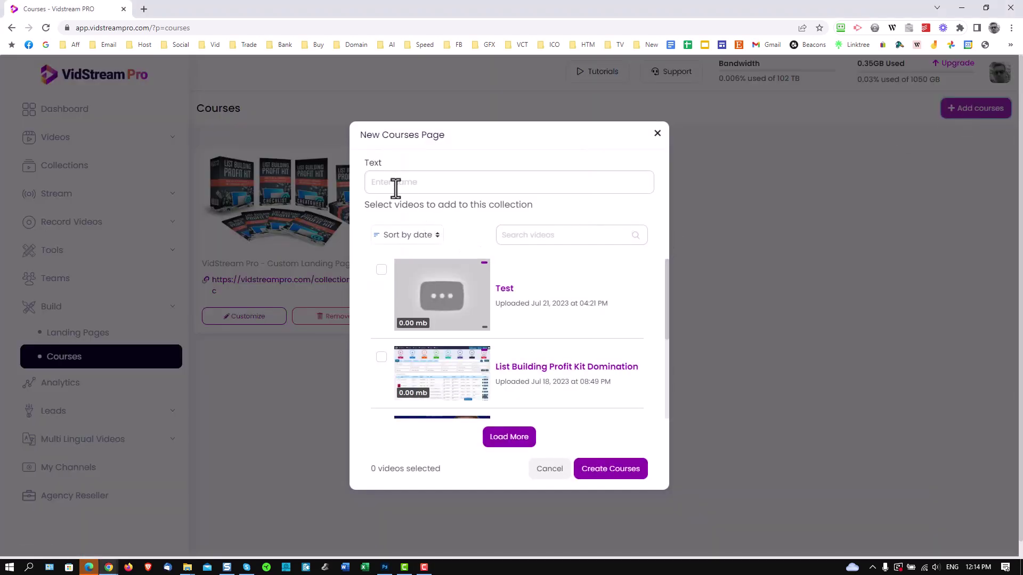
drag(669, 259, 660, 359)
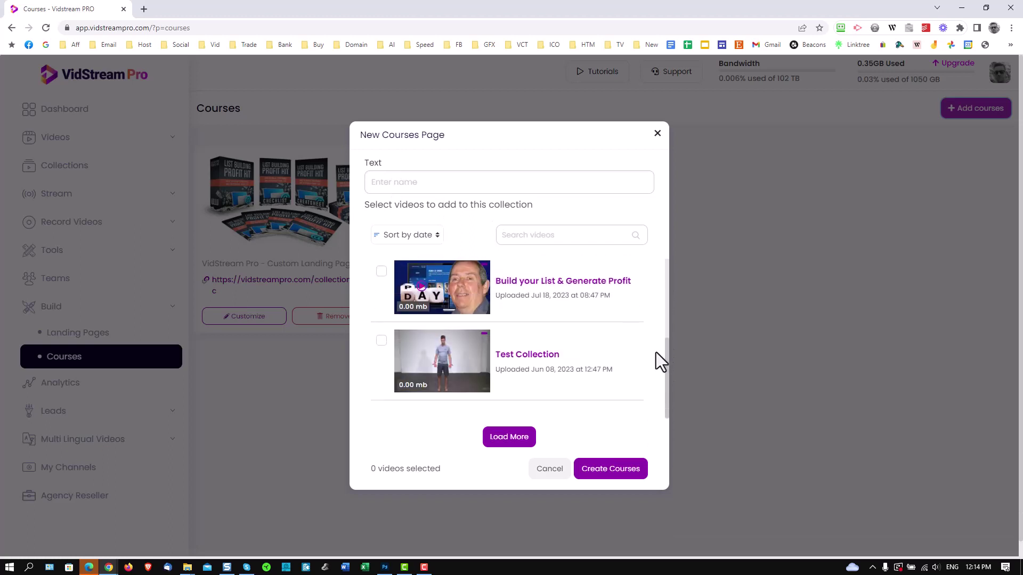
click(382, 272)
click(381, 341)
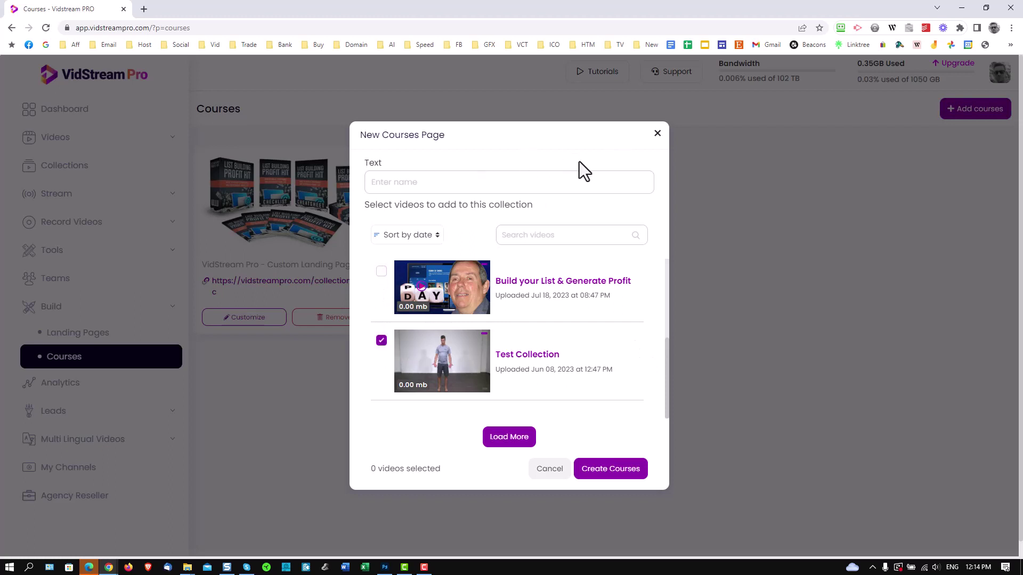
click(400, 187)
click(657, 133)
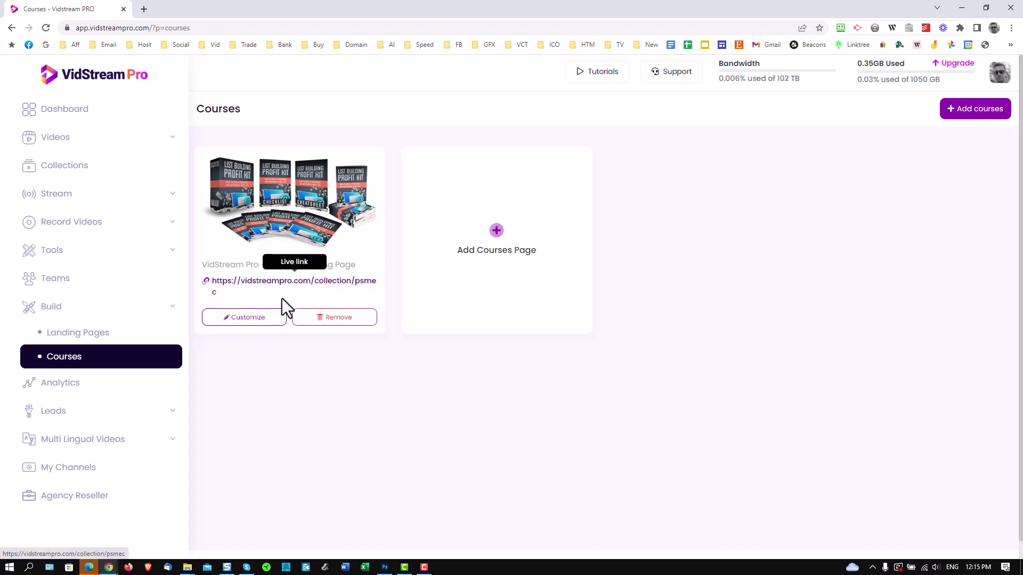
Step: Open the List Building Profit Kit page for customising and expand its logo, navigation and heading settings
click(245, 319)
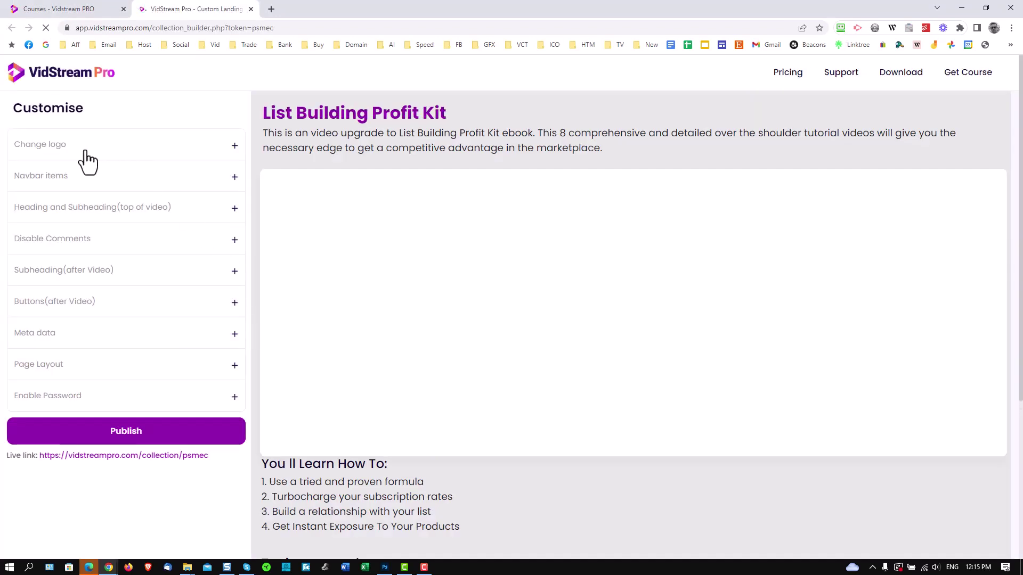
click(53, 152)
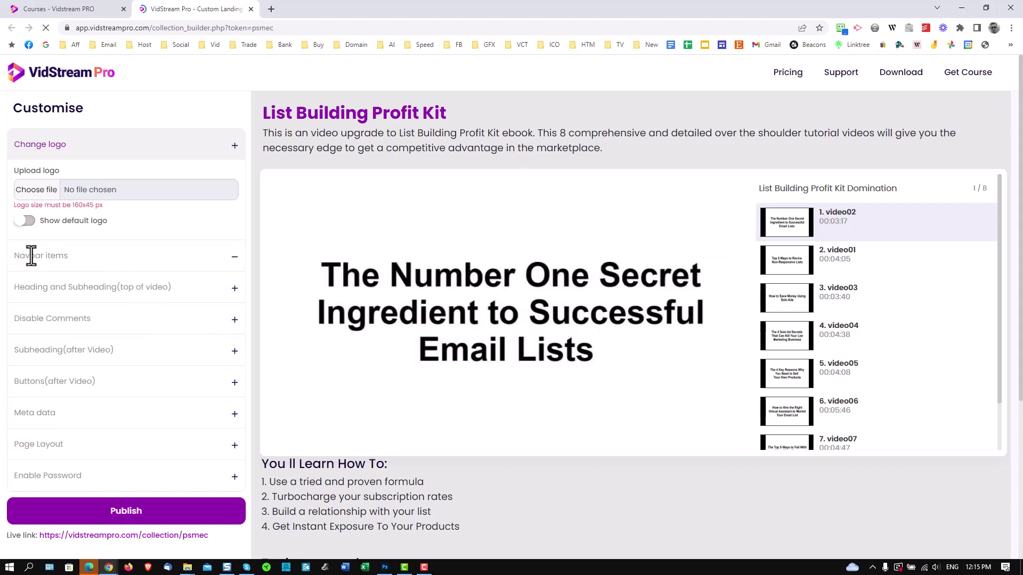
click(33, 257)
click(308, 352)
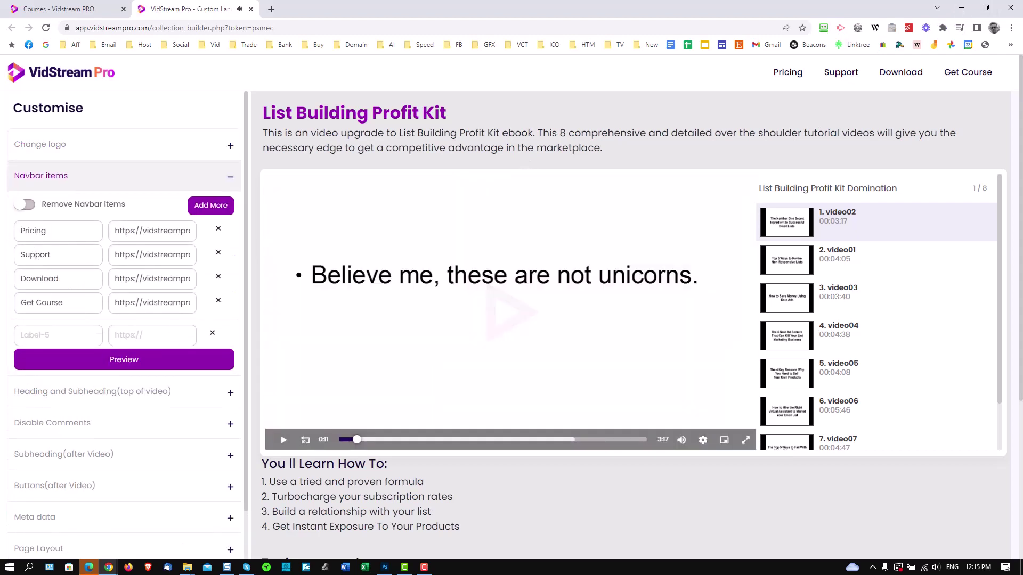
click(55, 394)
Step: Expand the after-video subheading and button settings, showing the 36 px 'Subscribe to Course' button
scroll(126, 378, down, 7)
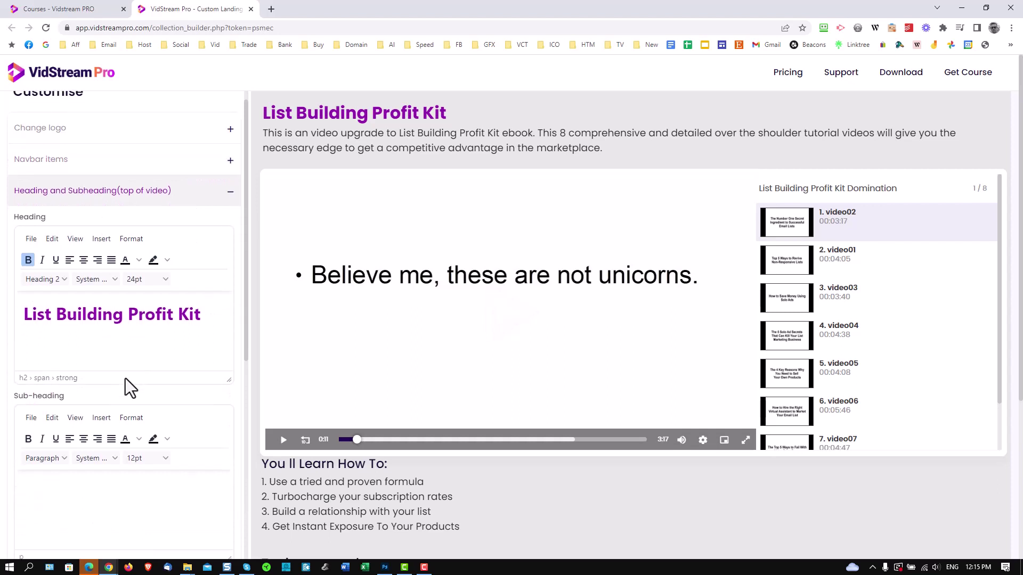
scroll(128, 381, down, 1)
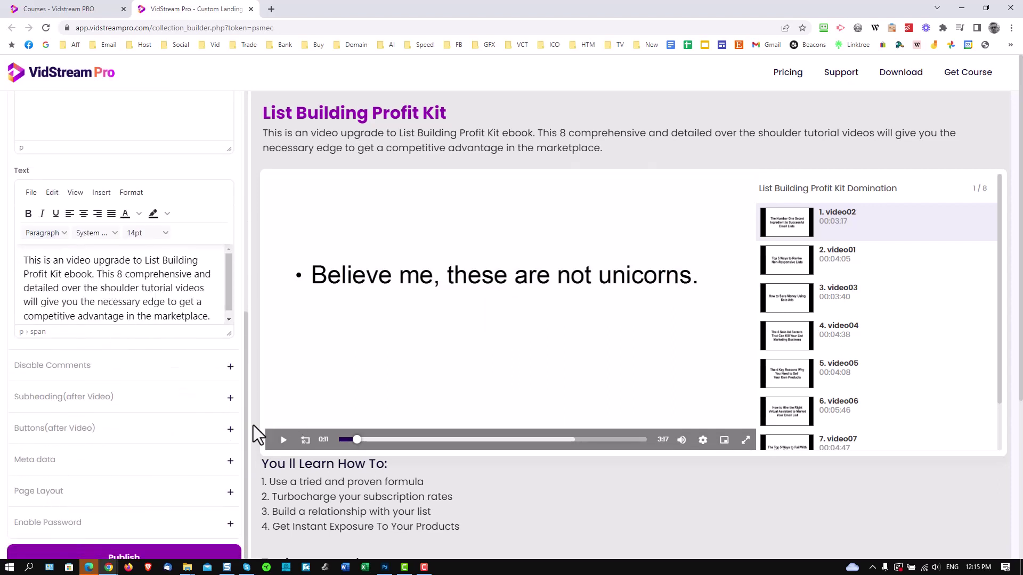
click(43, 402)
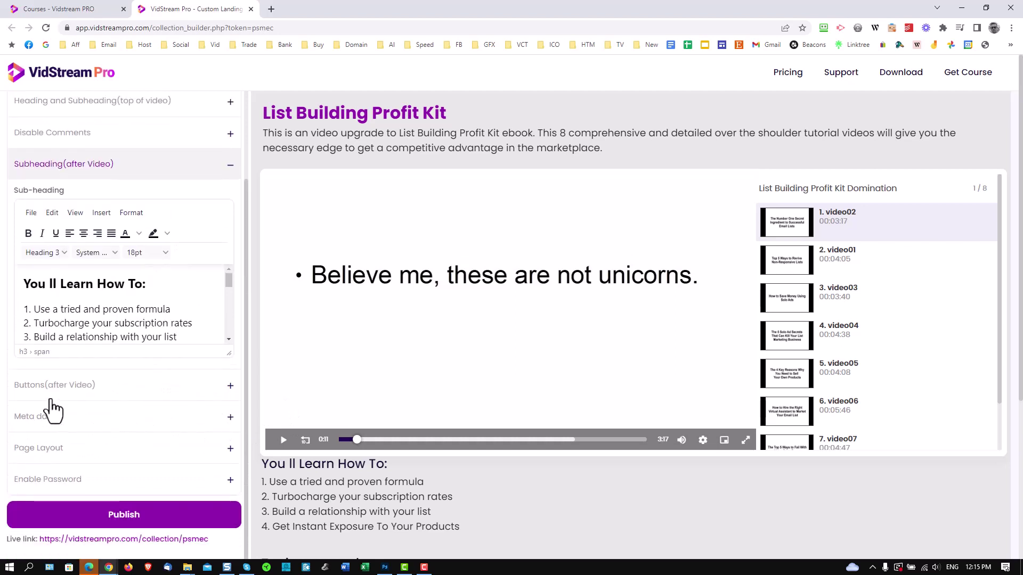
click(33, 389)
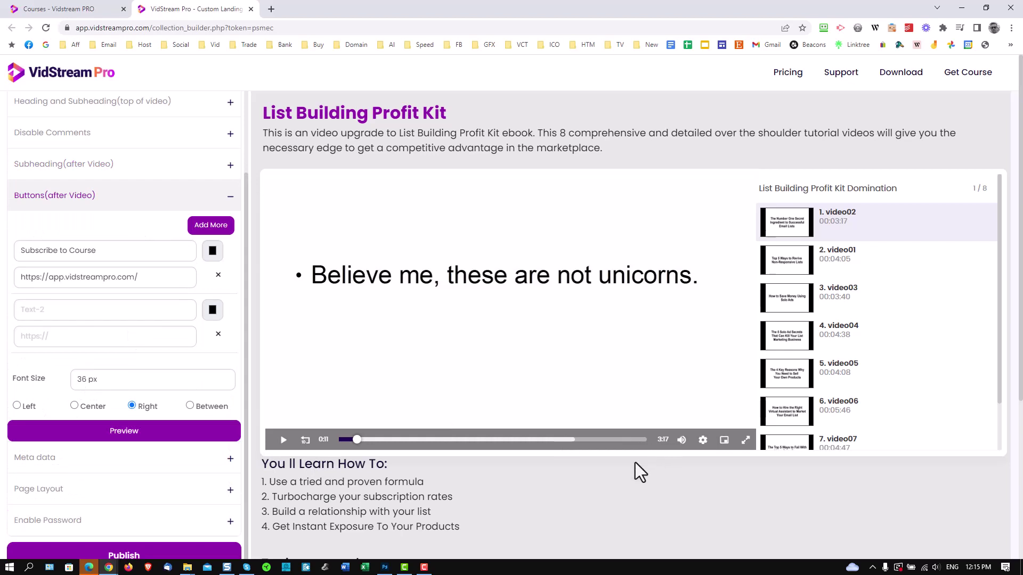
scroll(638, 463, down, 1)
scroll(691, 450, down, 3)
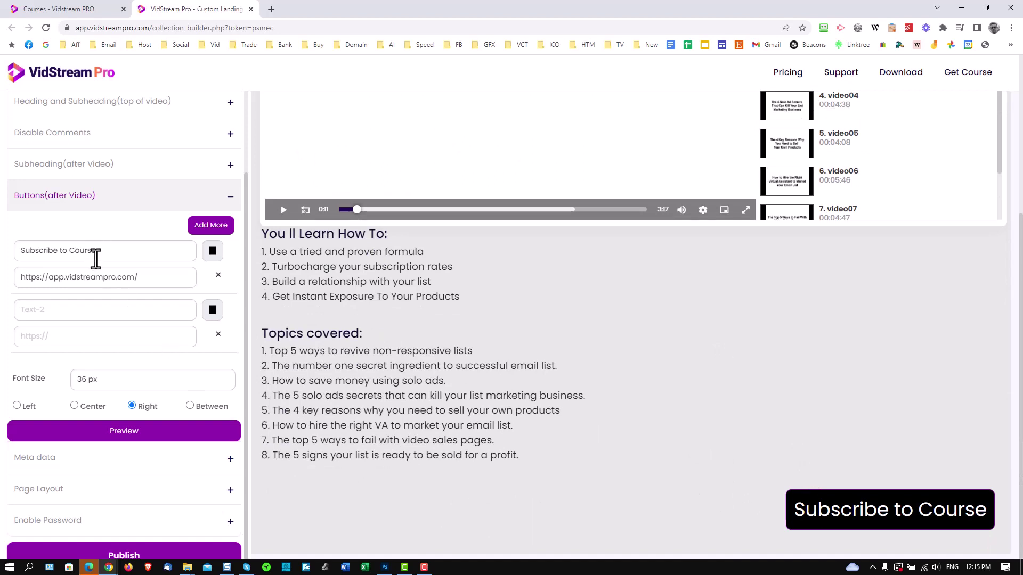
Step: Change the after-video button label to 'button' and align it left
drag(94, 251, 13, 251)
key(BackSpace)
text(button)
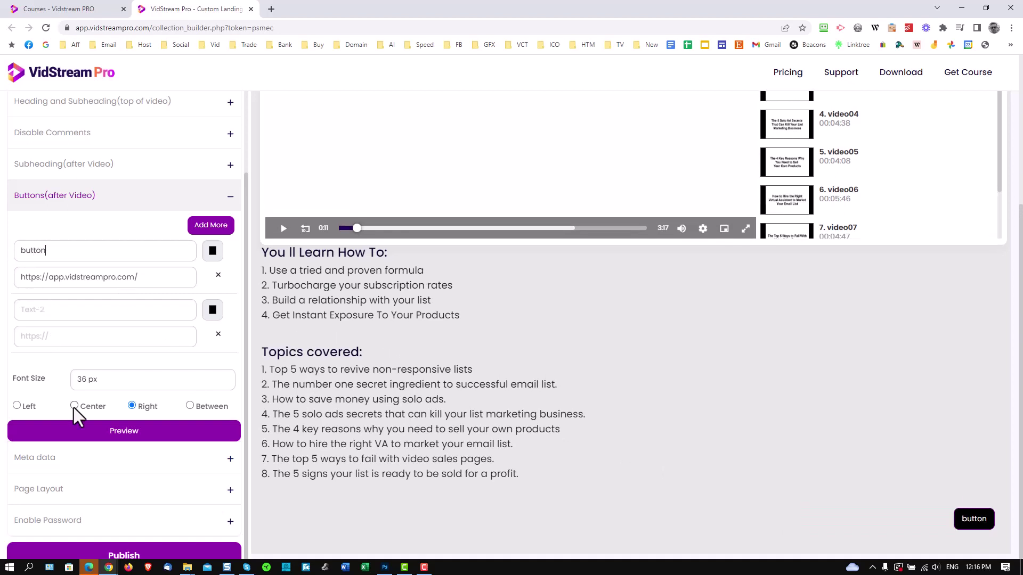
click(74, 406)
click(17, 406)
click(61, 439)
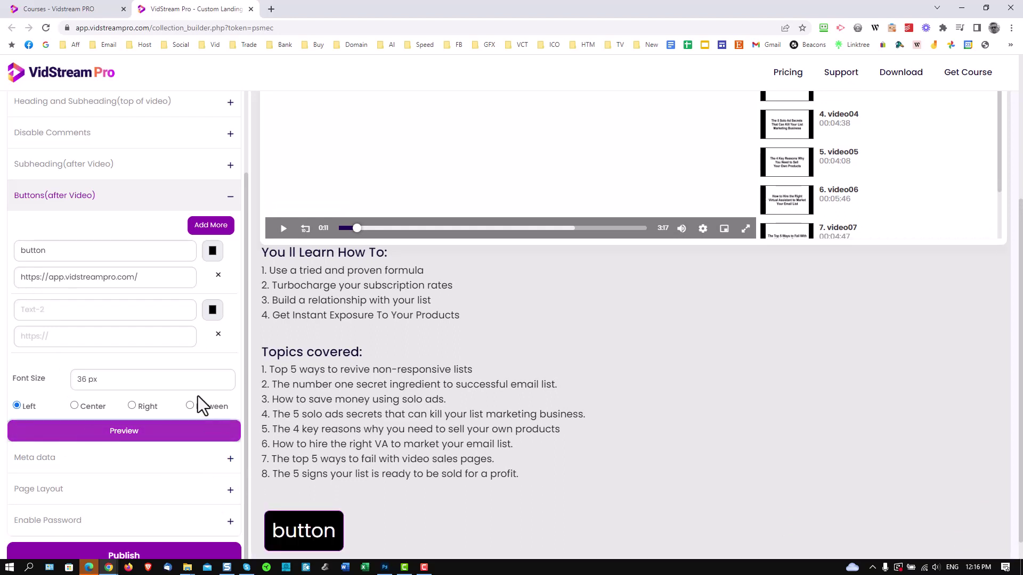
Step: Set the button font size to 14 px, preview it, and expand Enable Password
click(90, 387)
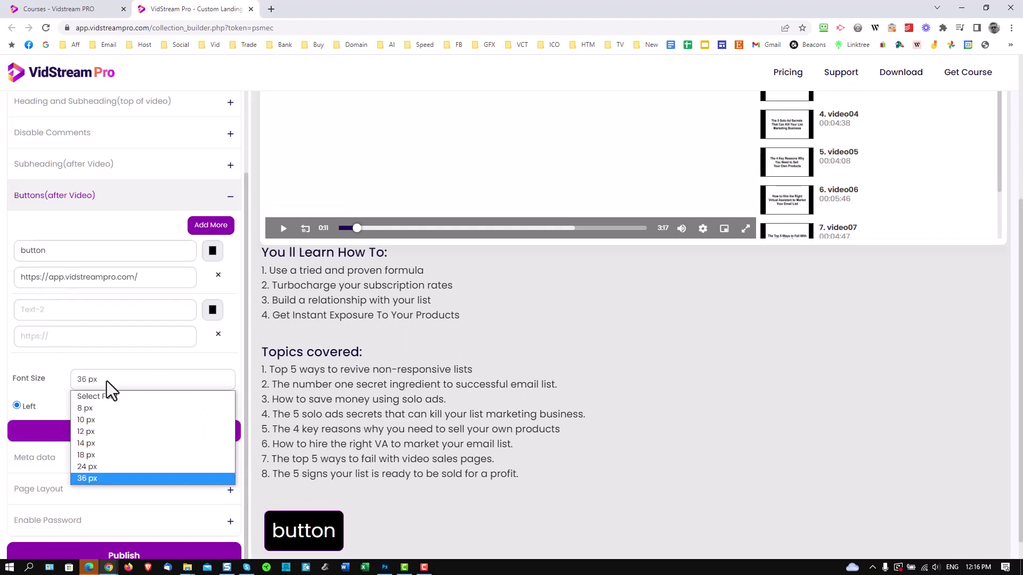
click(95, 447)
click(61, 436)
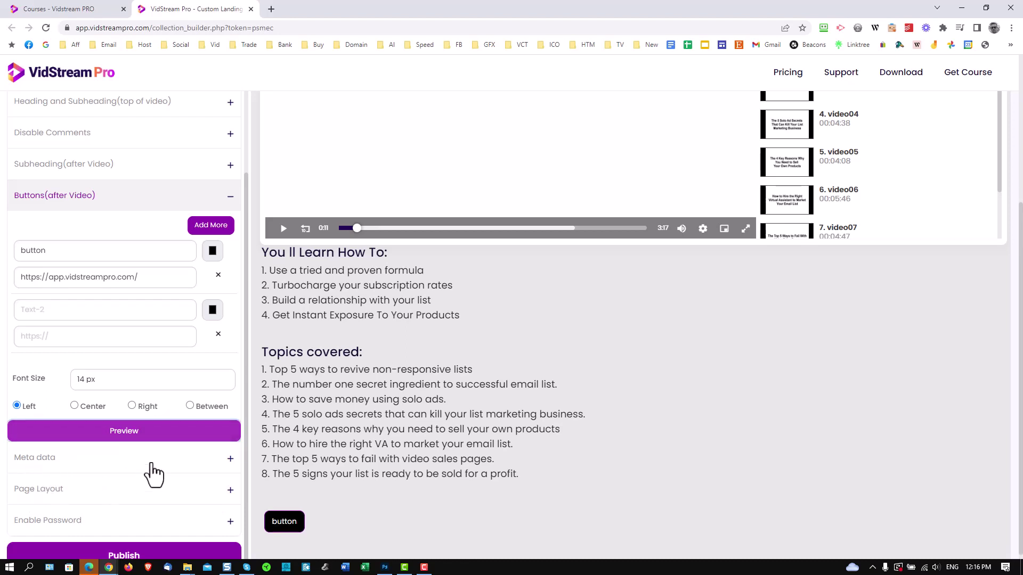
scroll(140, 461, down, 2)
scroll(136, 457, down, 1)
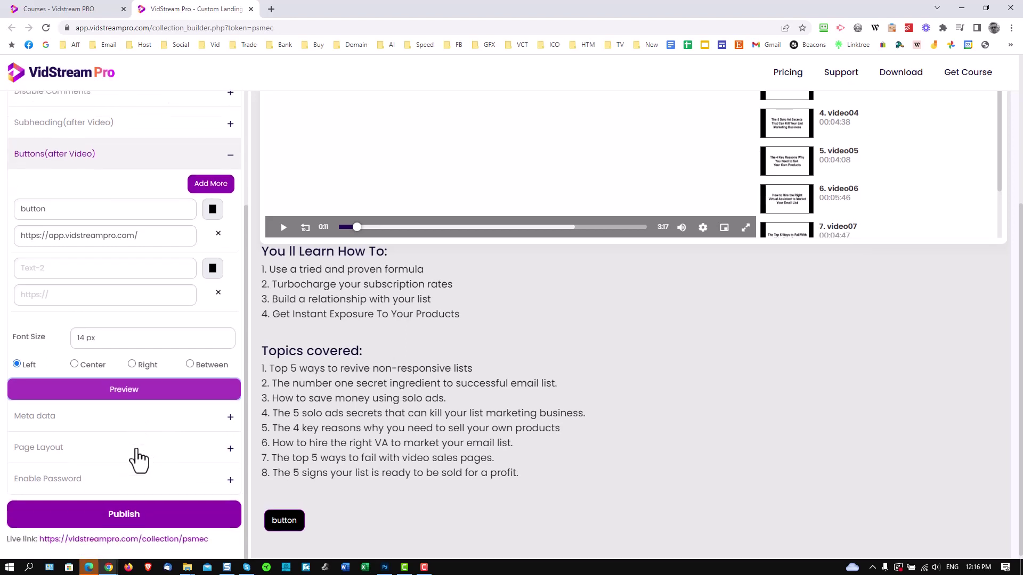
click(47, 493)
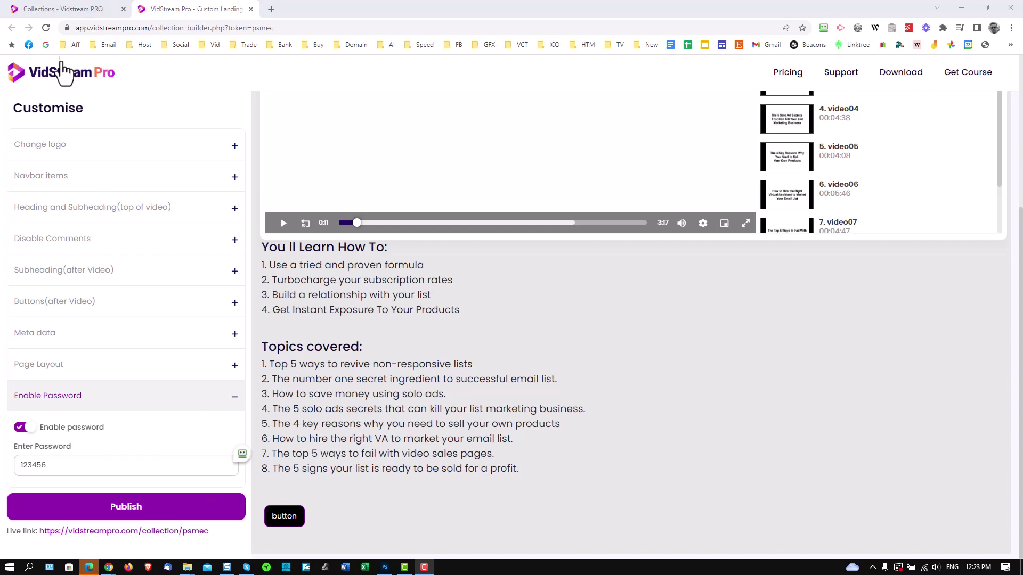
Step: Open Analytics with a Last 7 Days period and review the Engagement, Bandwidth and Overview tabs
click(61, 73)
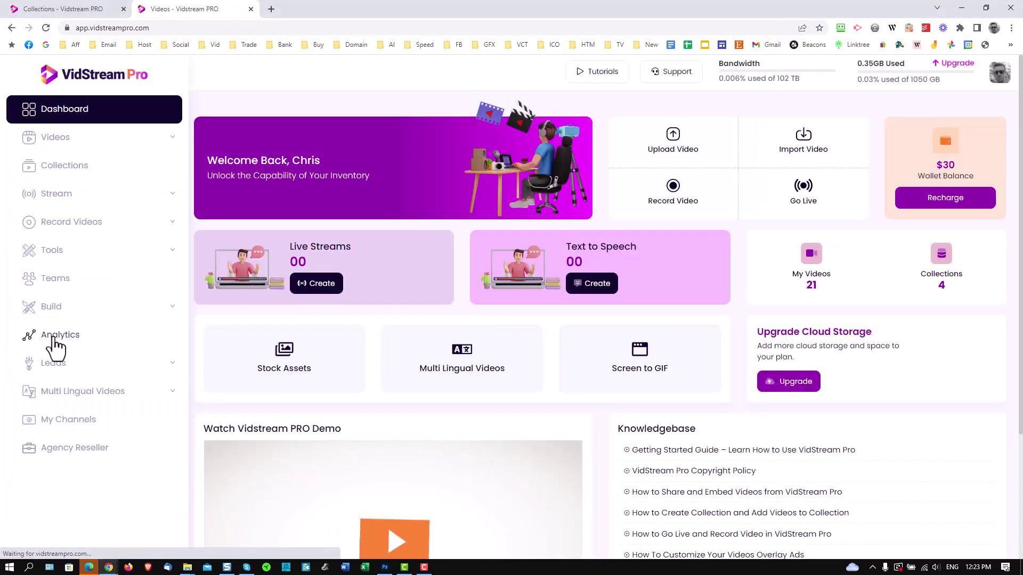
click(56, 341)
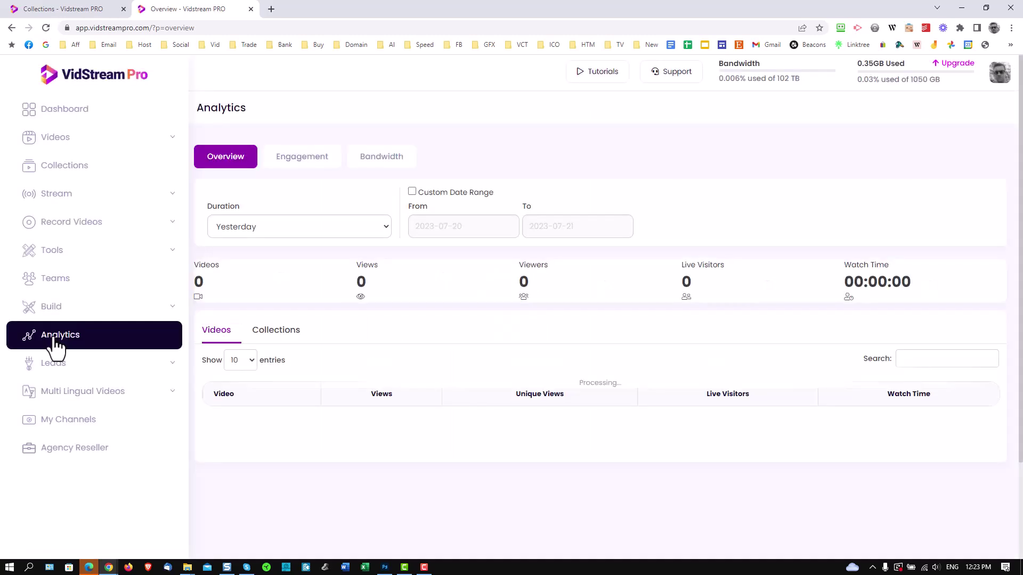
click(374, 232)
click(261, 284)
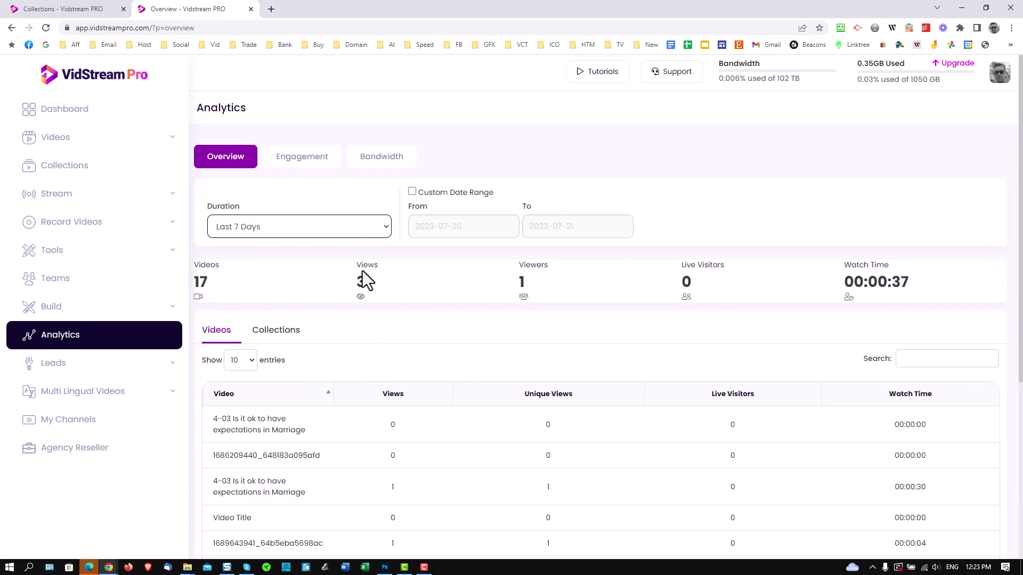
click(306, 159)
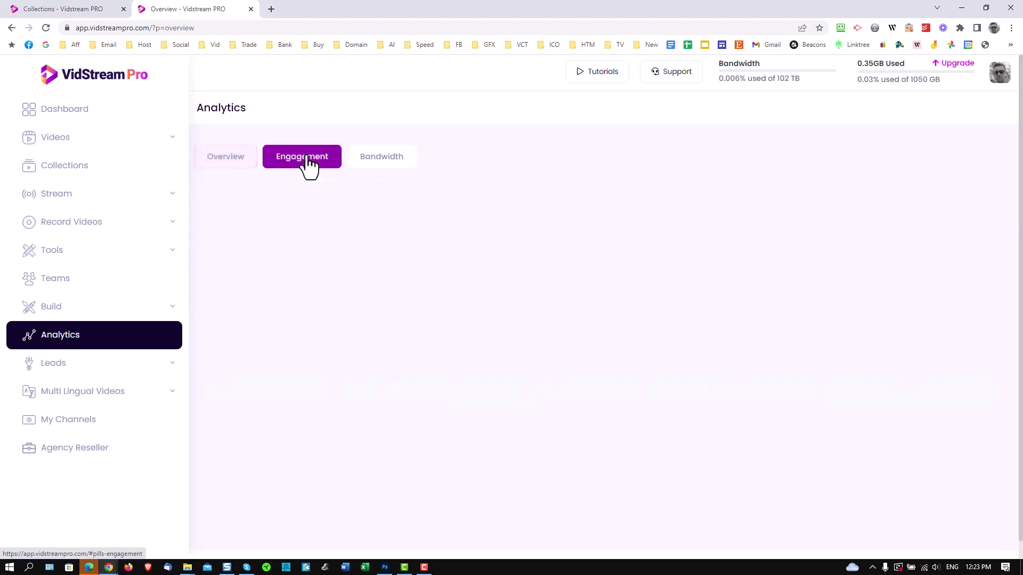
click(392, 164)
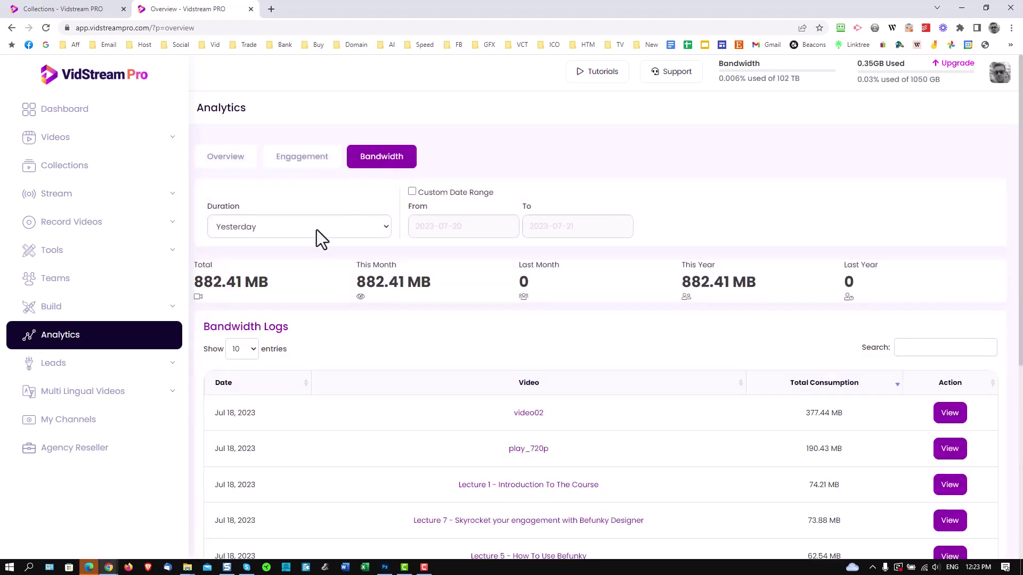
click(219, 162)
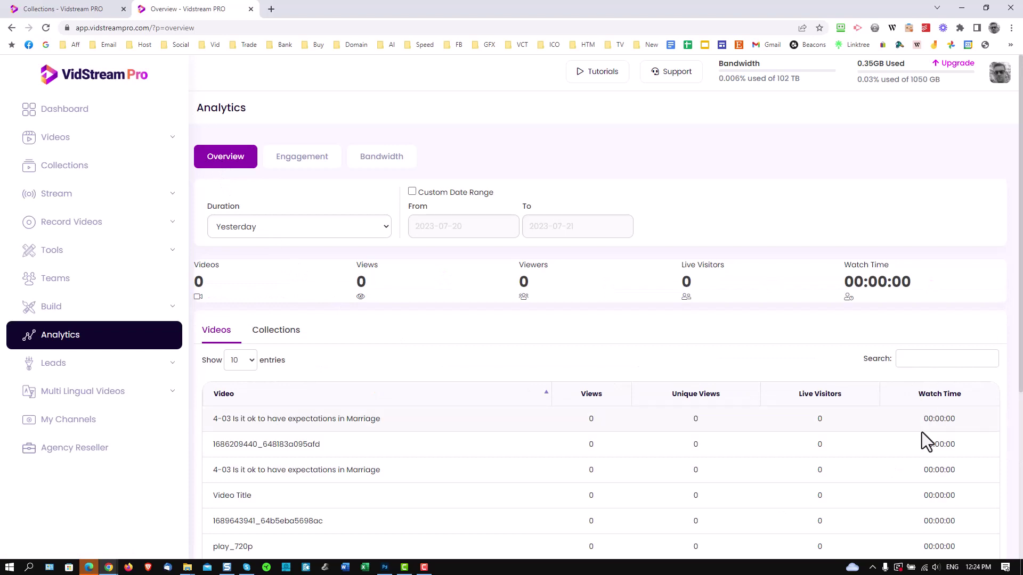
Step: Browse the Leads email integrations and Multi Lingual Videos options, then open Agency Reseller
click(55, 373)
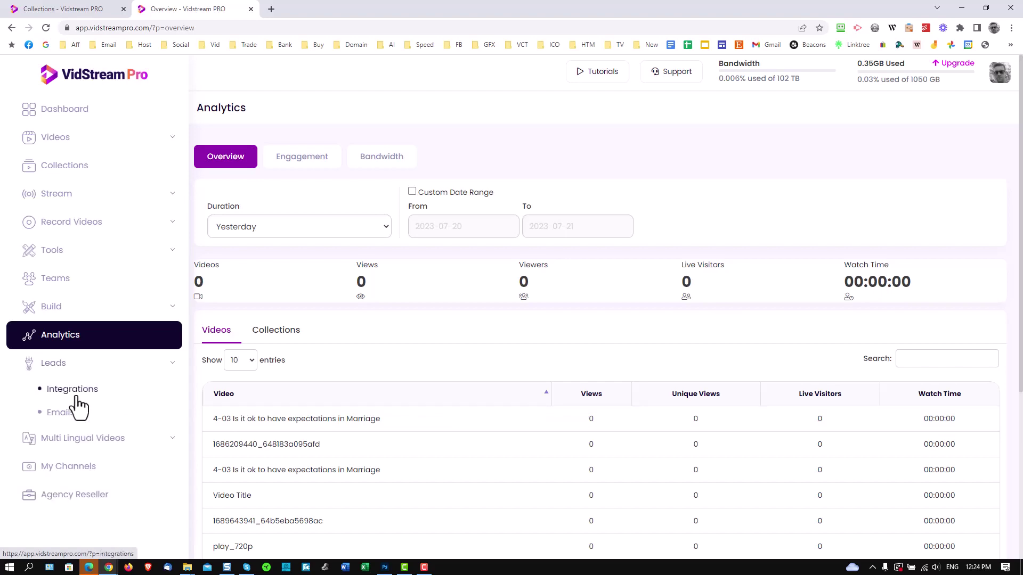
click(69, 395)
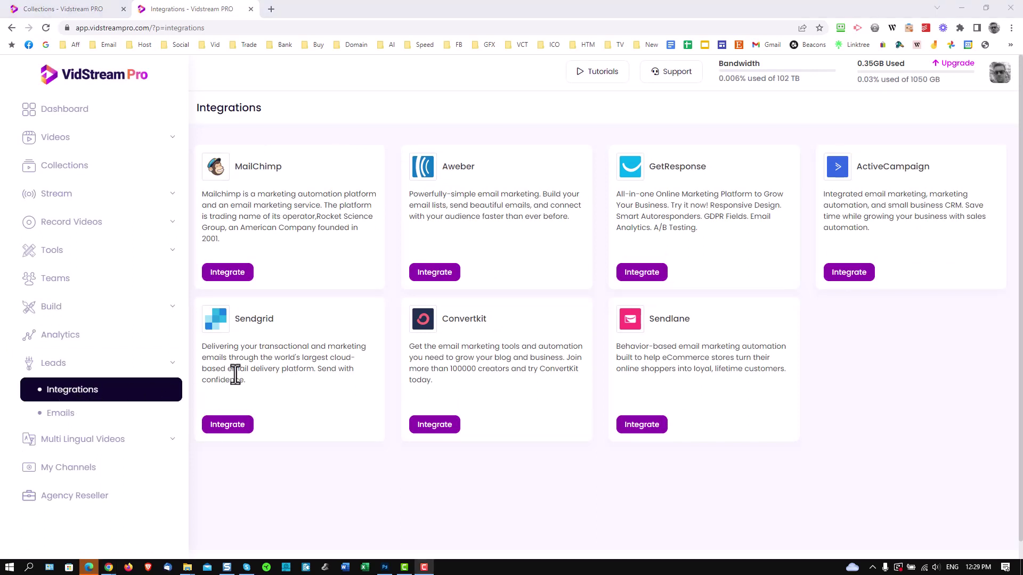
click(76, 444)
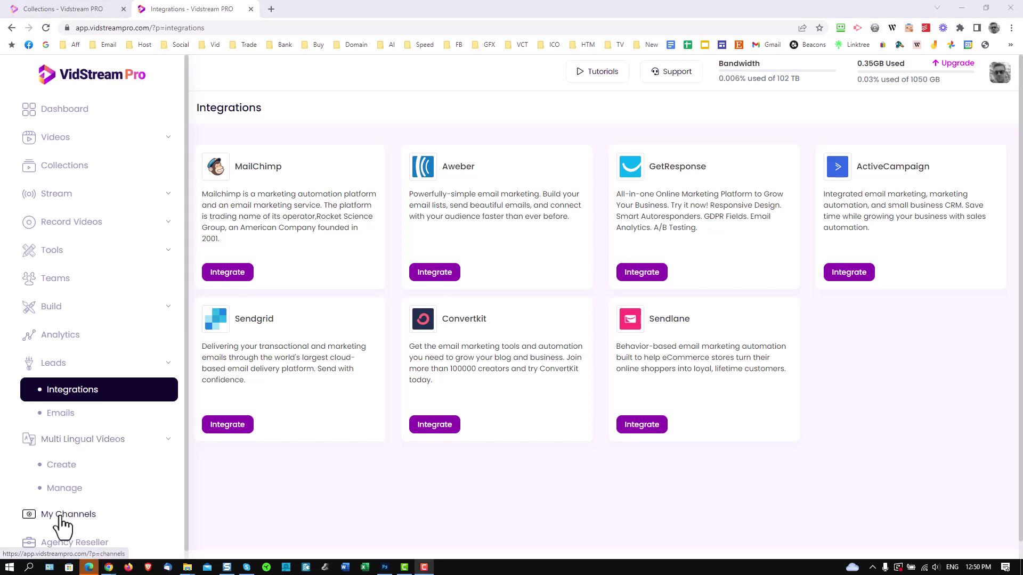
click(64, 544)
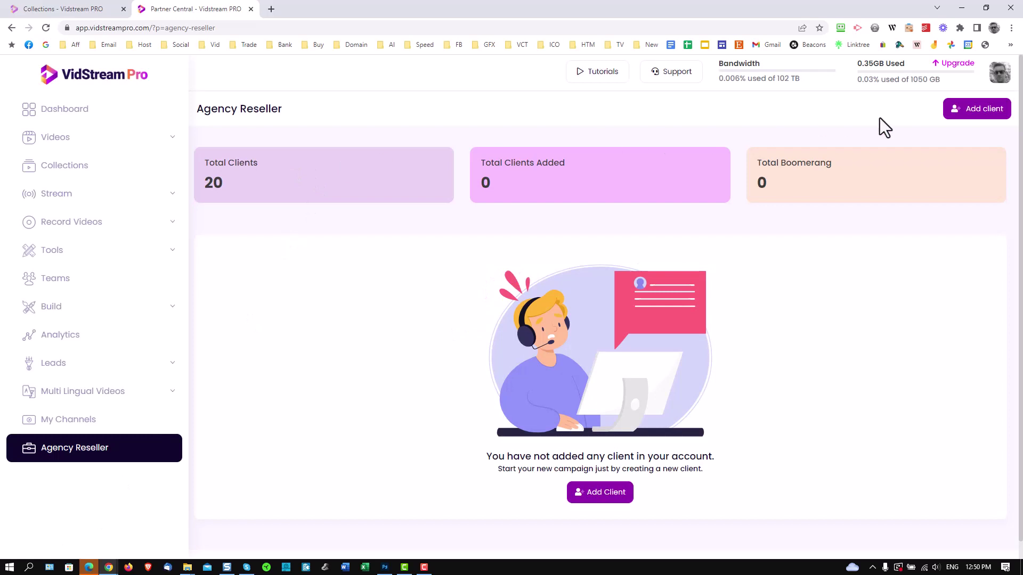
click(993, 113)
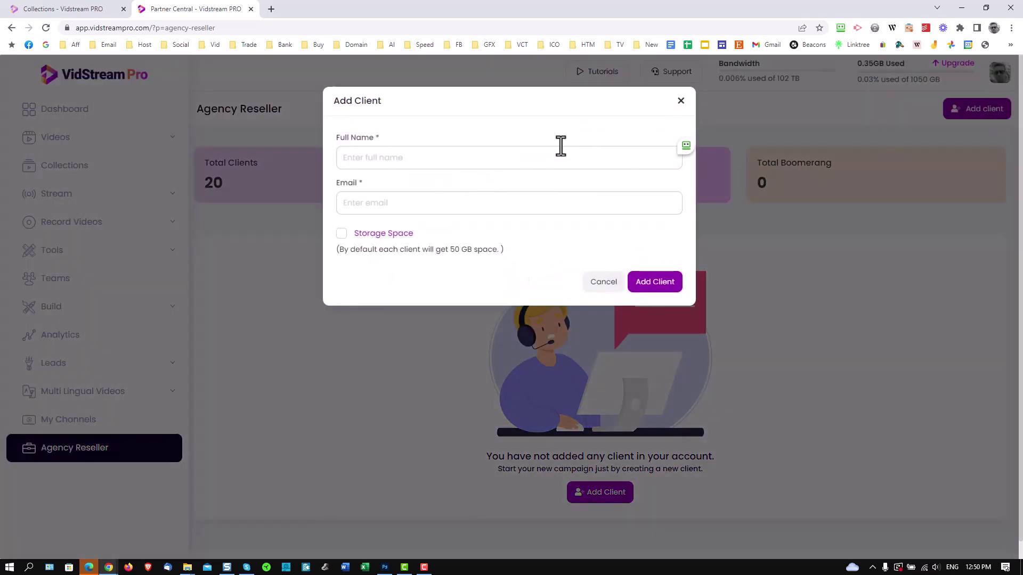
click(681, 102)
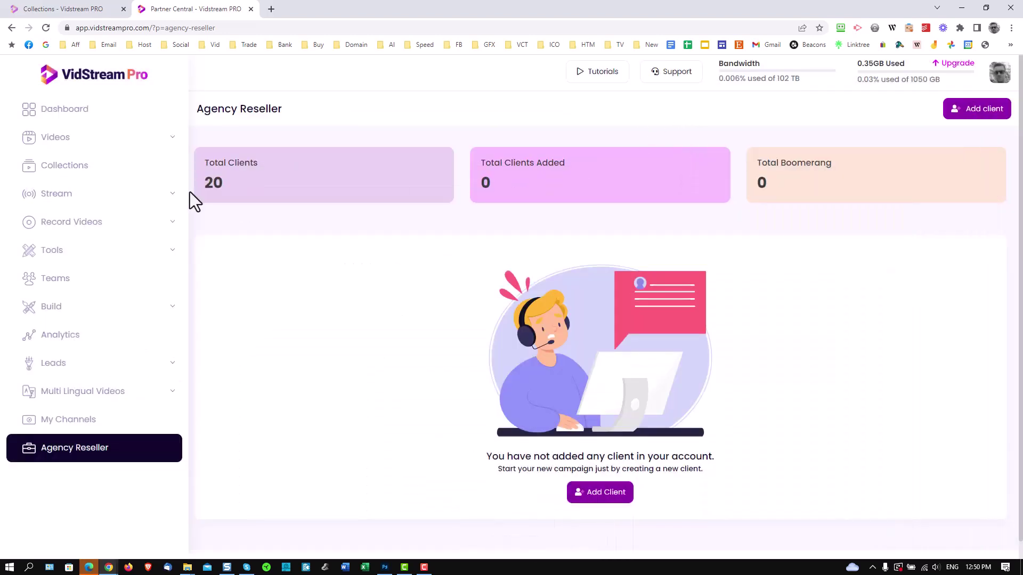